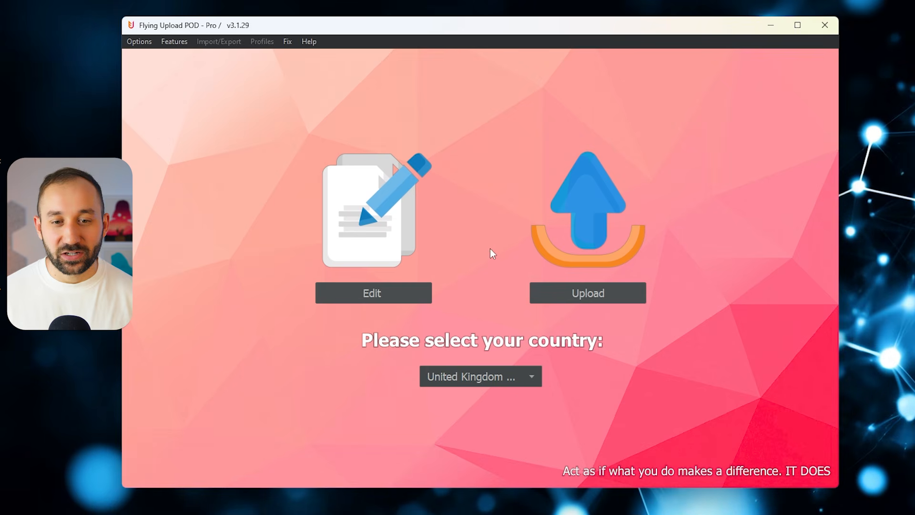
- Load the placeholder image 1.png into the editor and save it as a profile
click(390, 293)
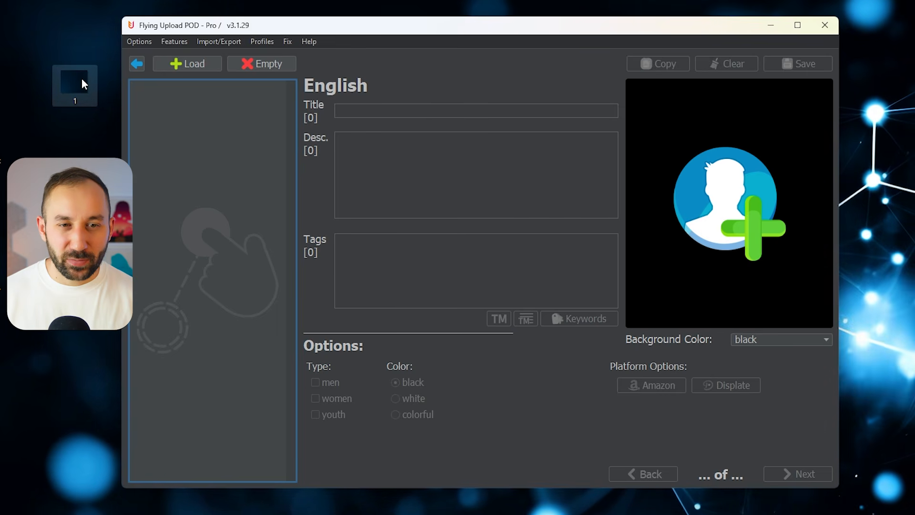
drag(81, 80, 203, 105)
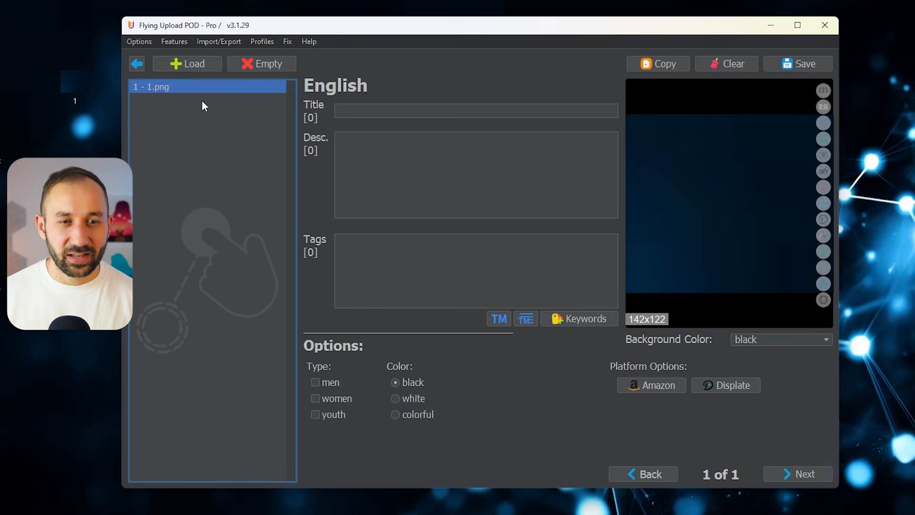
click(272, 44)
mouse_move(279, 64)
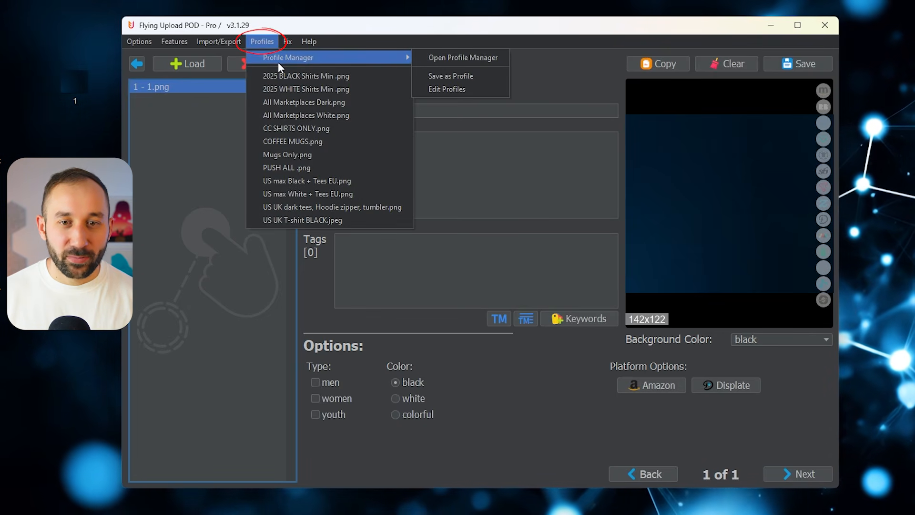
click(465, 77)
- Rename the 1.png profile to "Coffee mugs only" in the Profile Manager
click(265, 41)
mouse_move(275, 57)
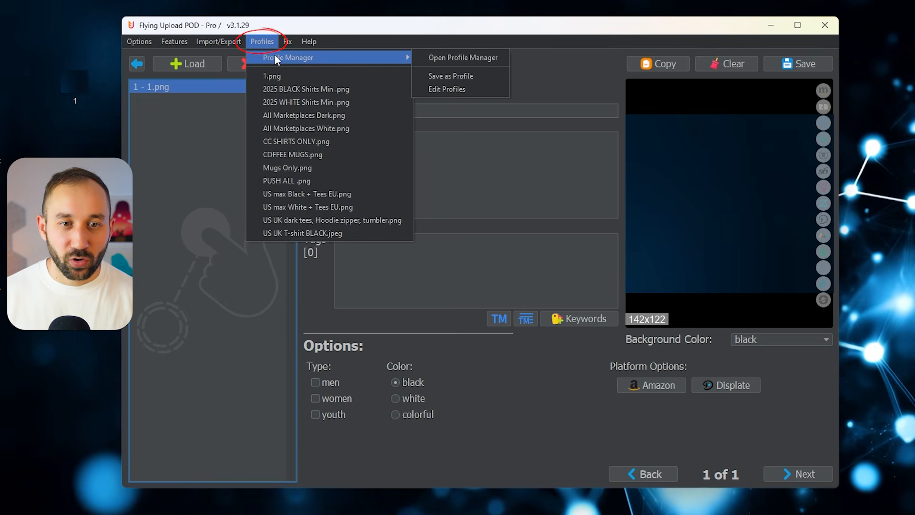
click(478, 58)
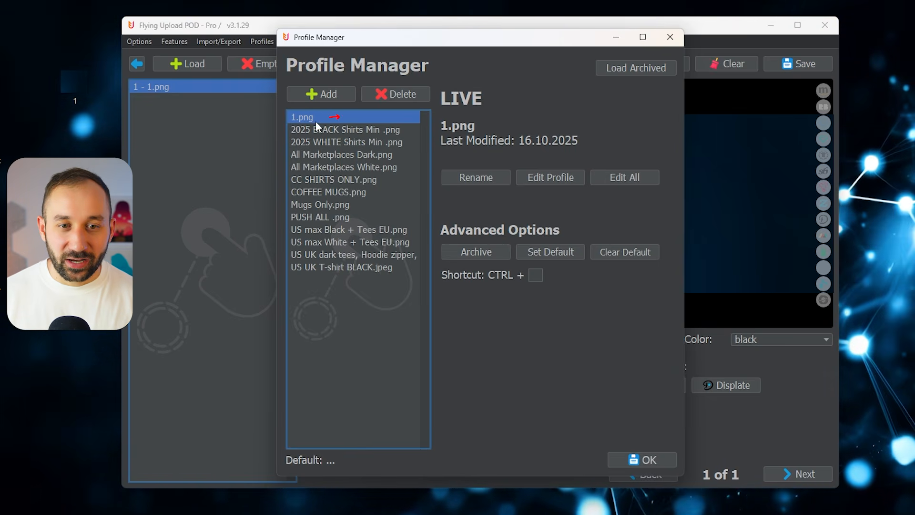
click(478, 180)
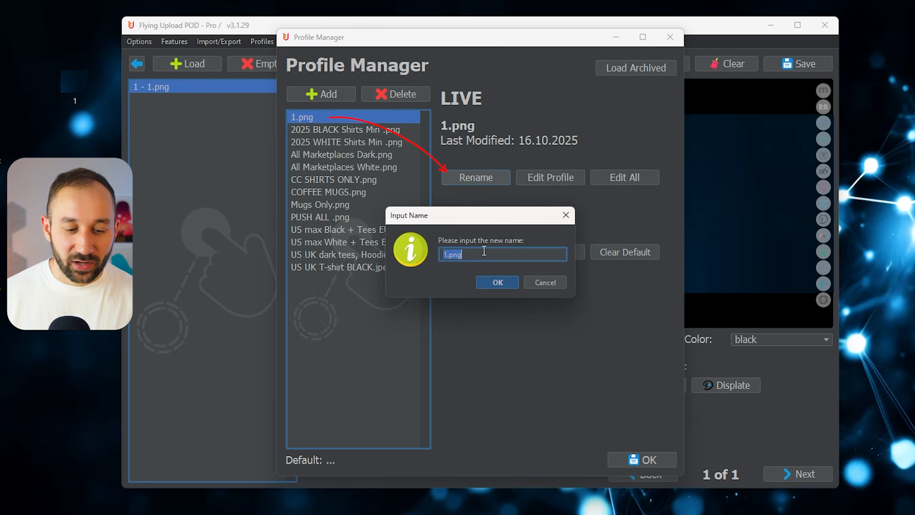
text(Coffee)
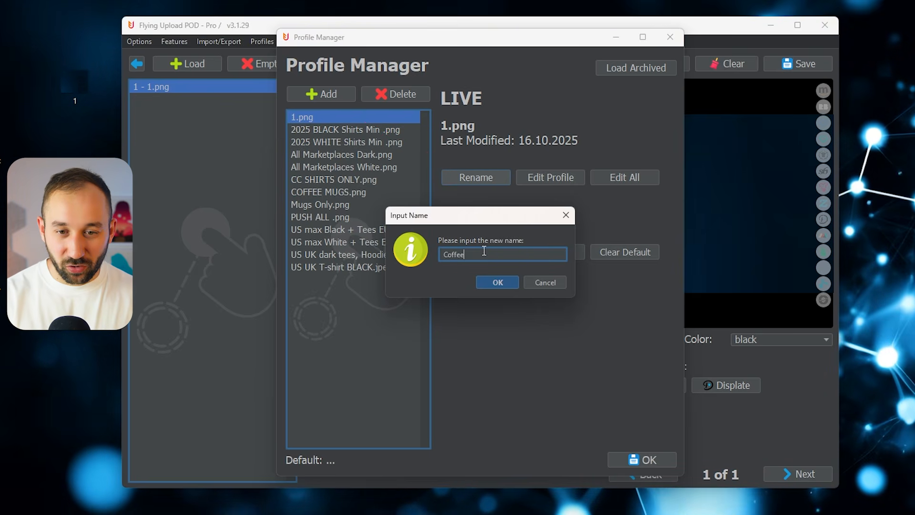
text( mugs only)
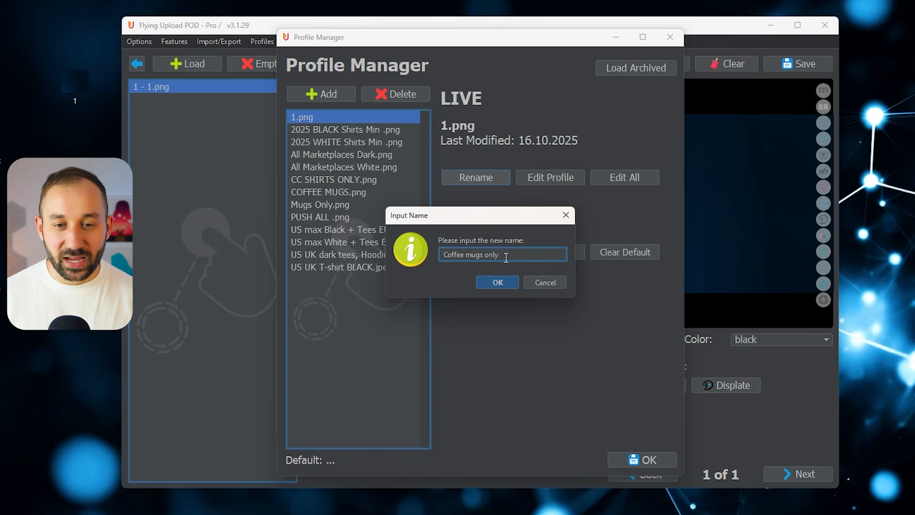
click(499, 282)
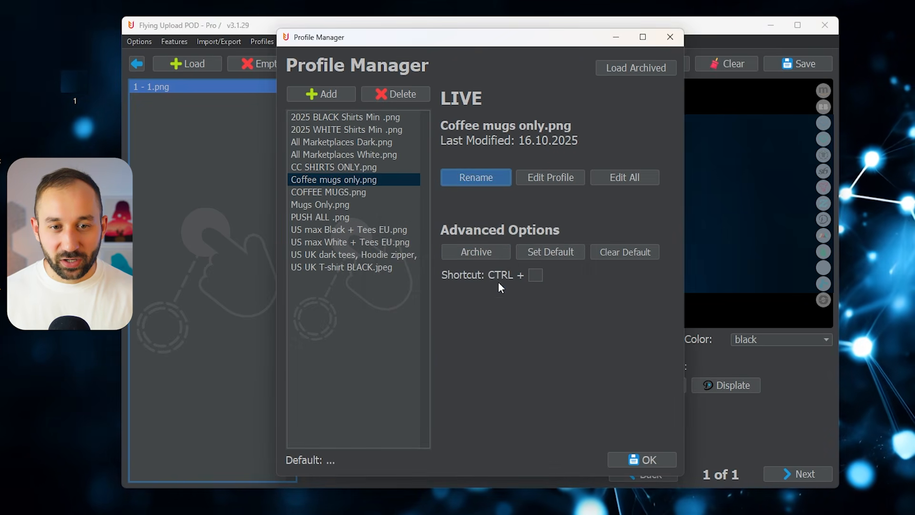
- Edit the "Coffee mugs only" profile's Amazon options and choose Ceramic Mug as the product with all colors selected
click(551, 179)
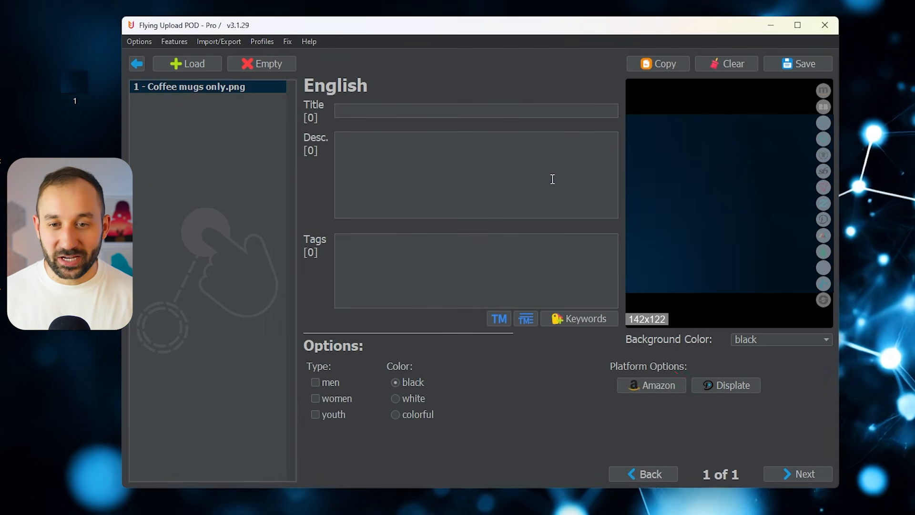
click(664, 381)
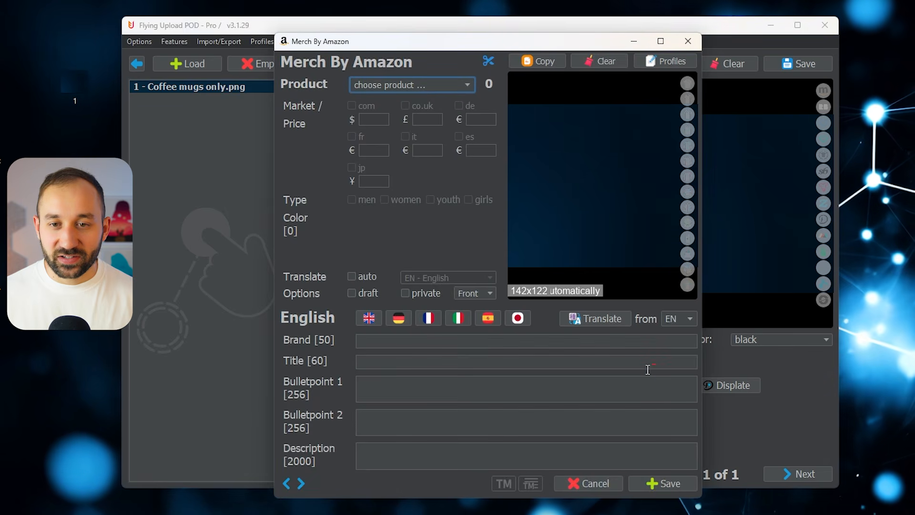
click(415, 84)
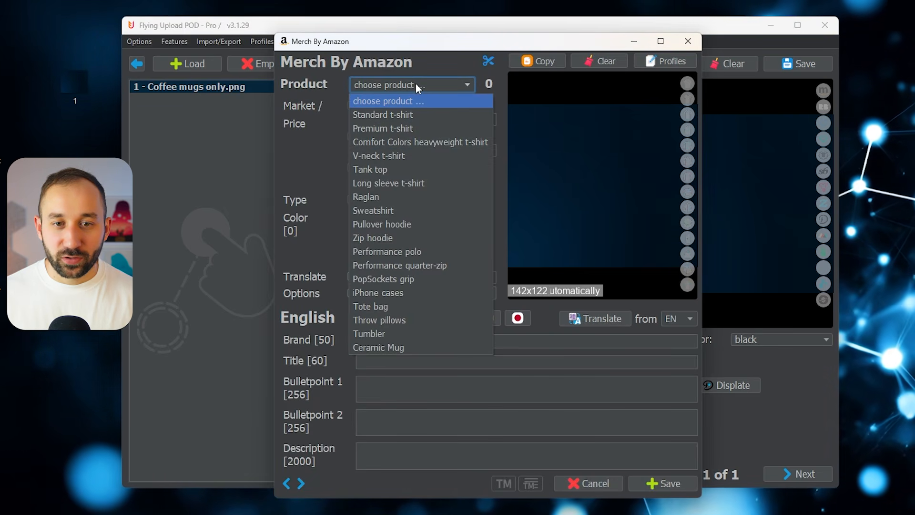
click(404, 346)
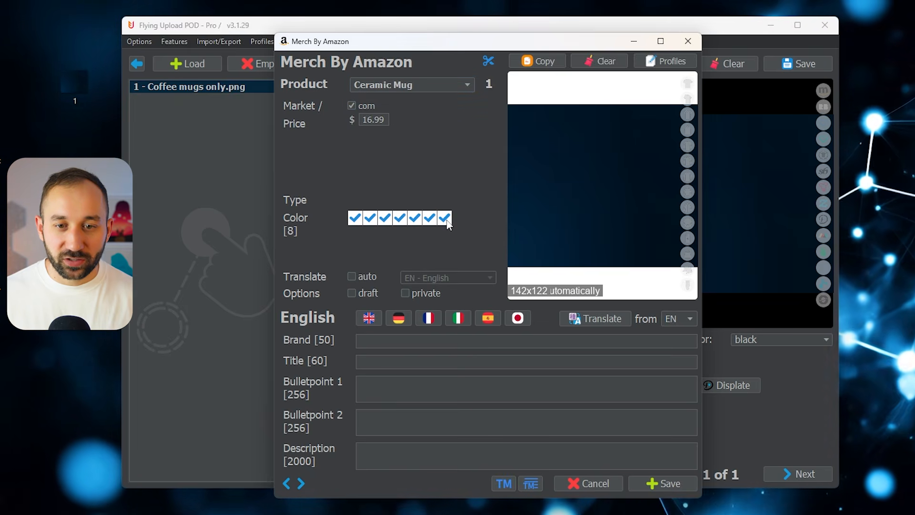
click(416, 220)
click(401, 222)
- Set the Ceramic Mug's com price to $19.99 and save the profile's Amazon settings without brand or title text
double_click(381, 120)
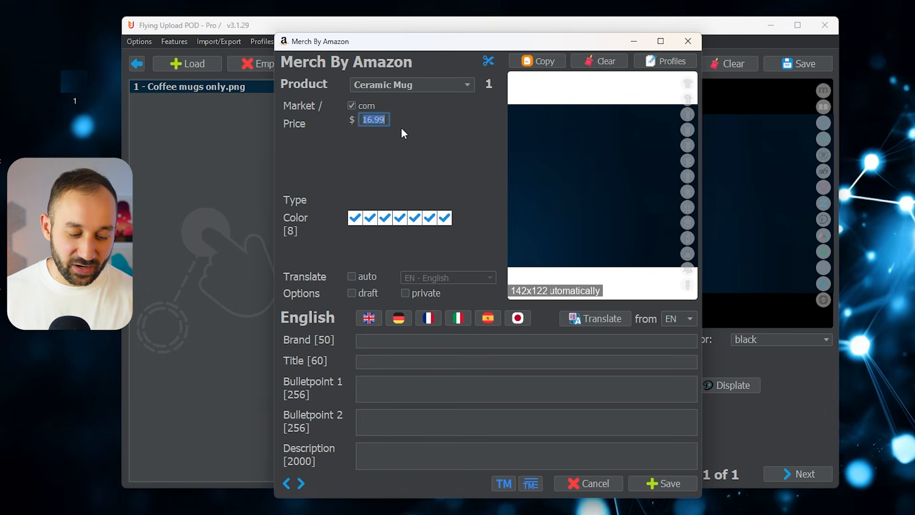
text(19.)
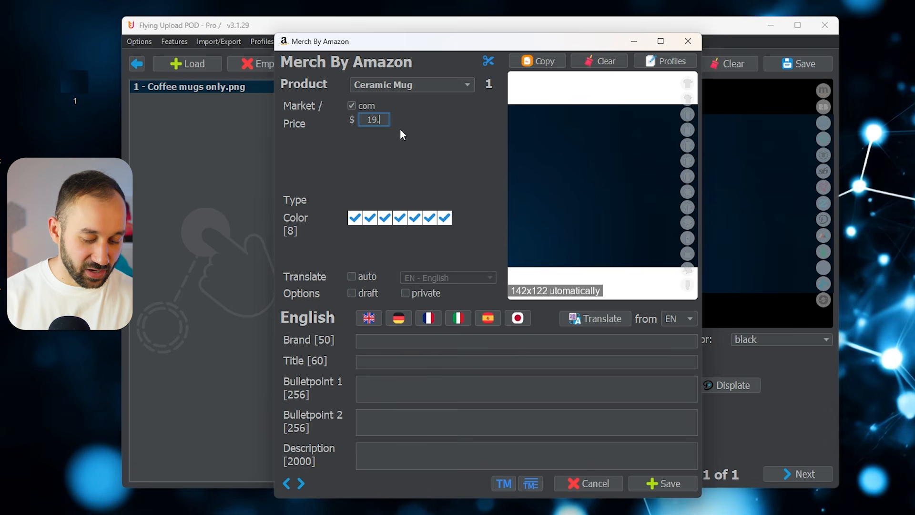
text(99)
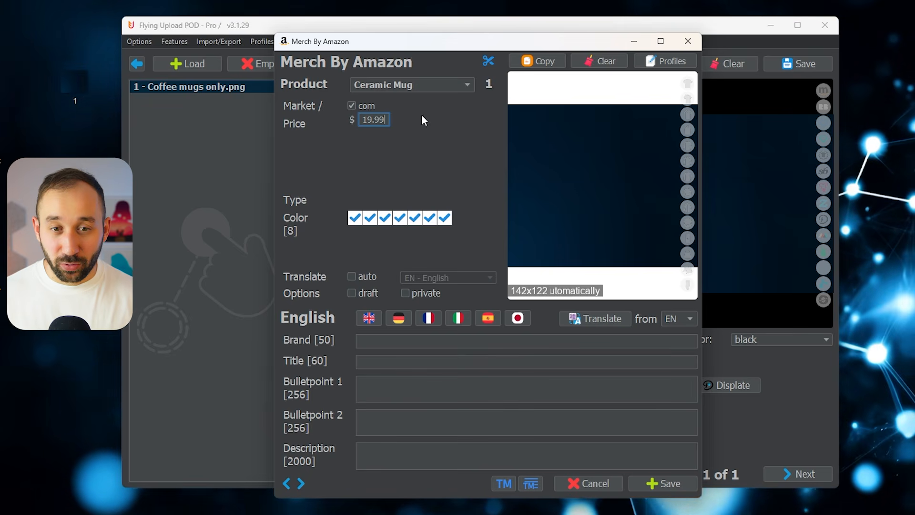
click(663, 481)
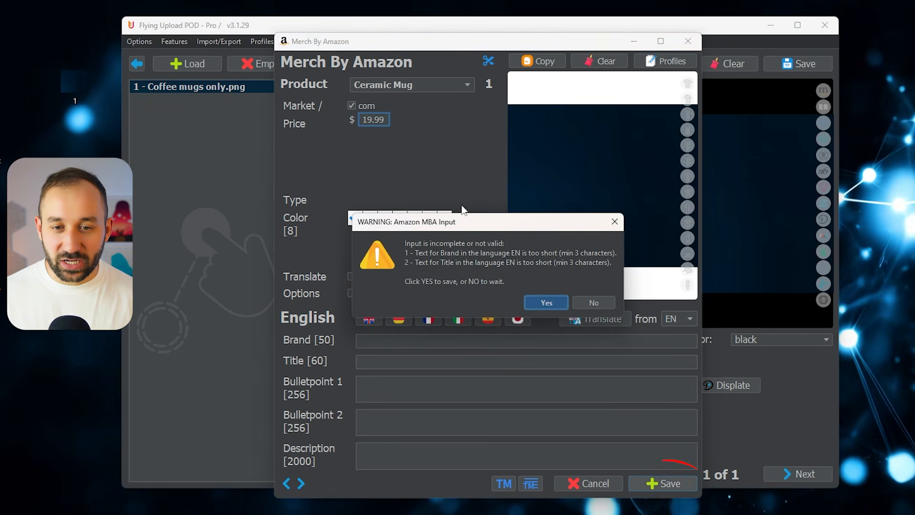
click(535, 298)
- Empty the design list and load all twelve BohoChristmas designs from New folder
click(274, 63)
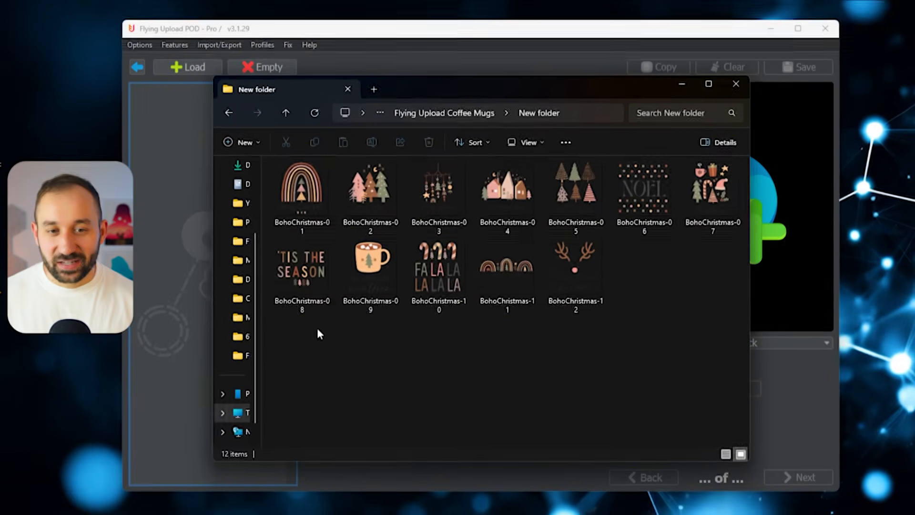
drag(302, 315, 731, 172)
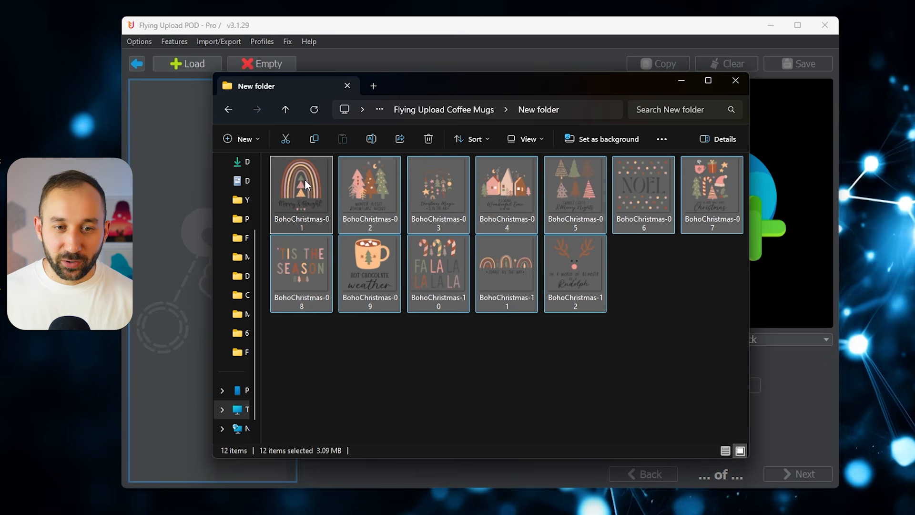
drag(305, 179, 185, 91)
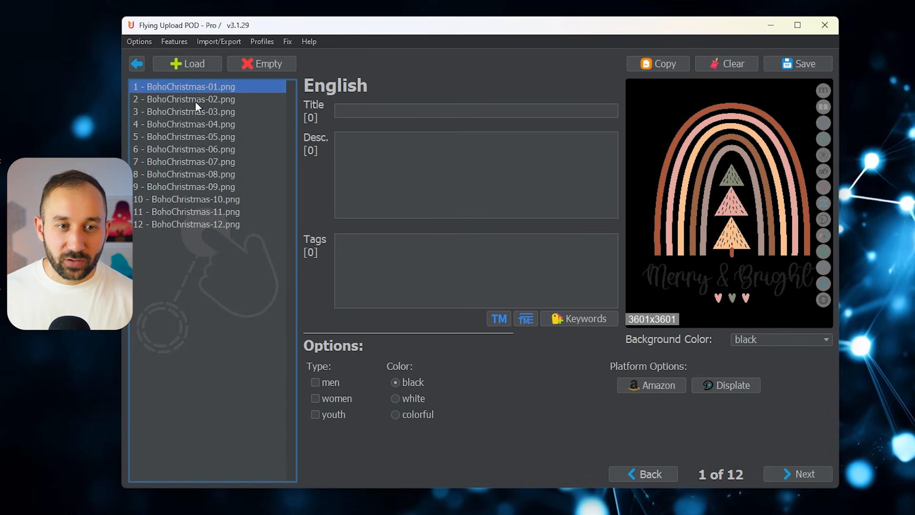
click(137, 65)
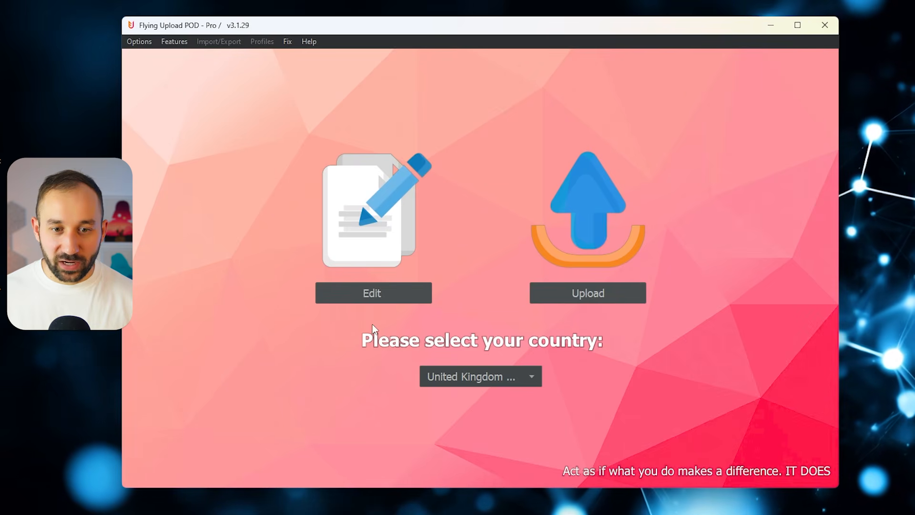
click(372, 293)
click(210, 111)
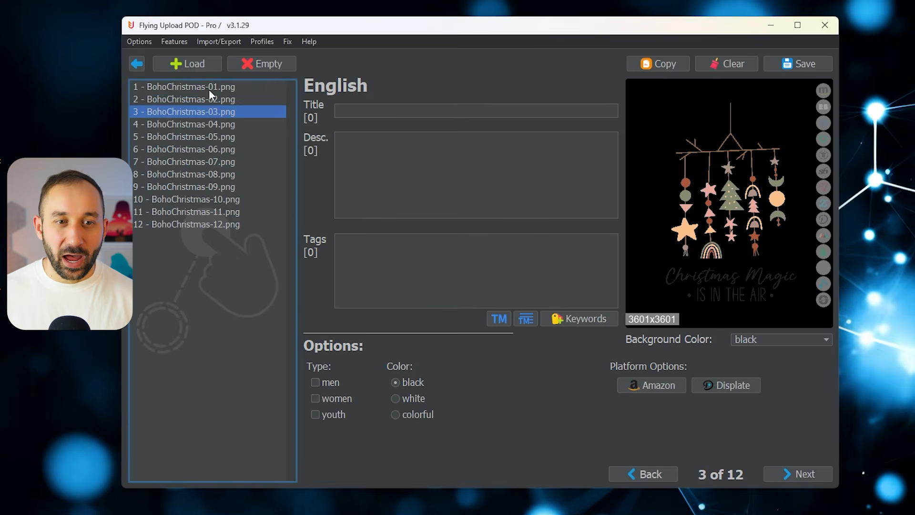
- Apply the "Coffee mugs only" profile to the current listing in the Amazon options of BohoChristmas-01.png
click(209, 88)
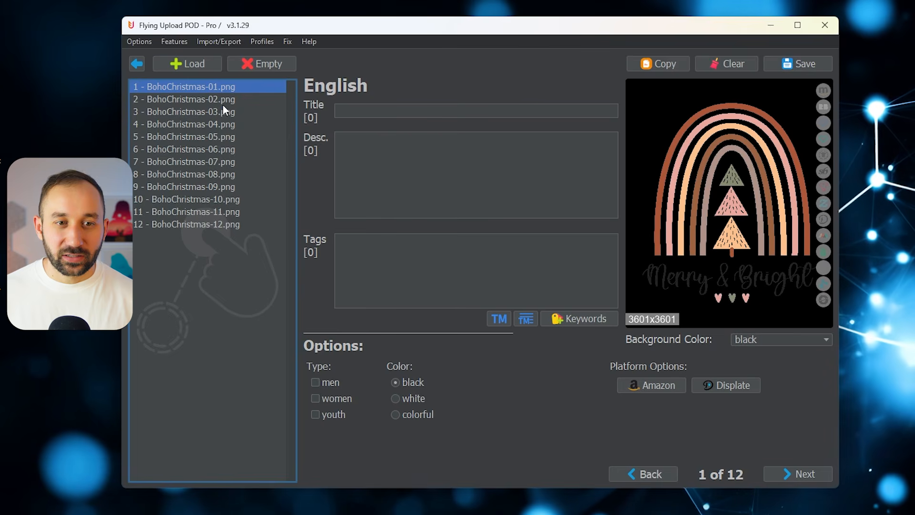
click(655, 382)
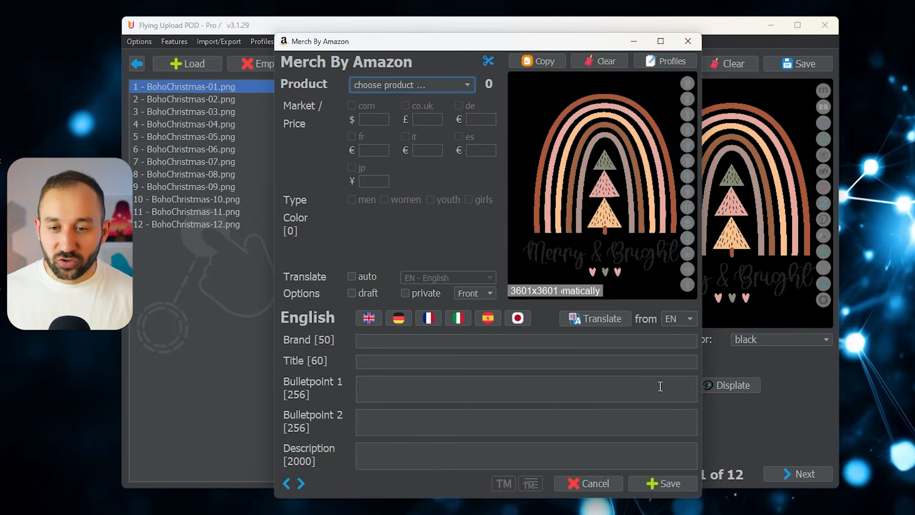
click(667, 59)
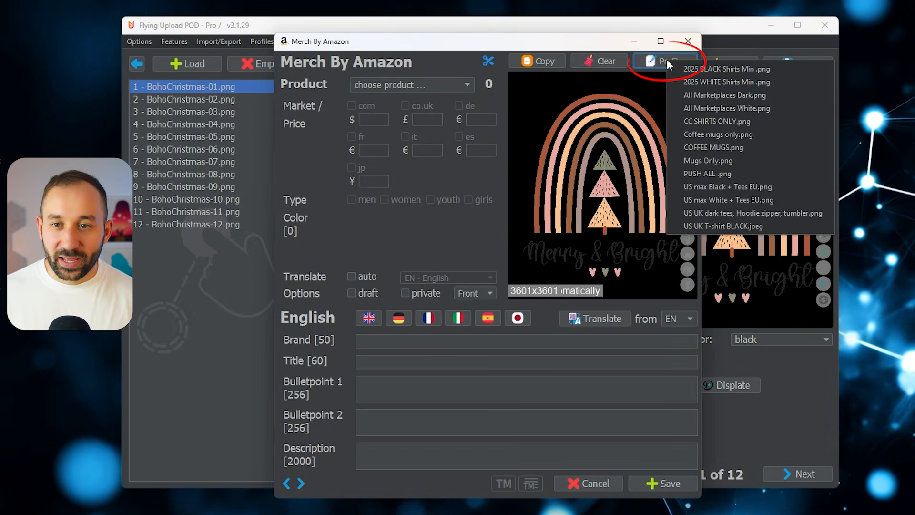
click(722, 136)
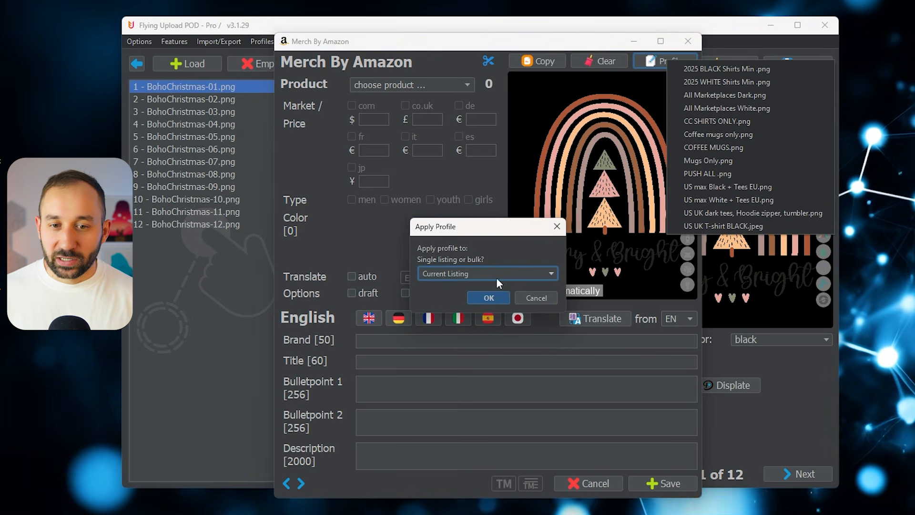
click(490, 297)
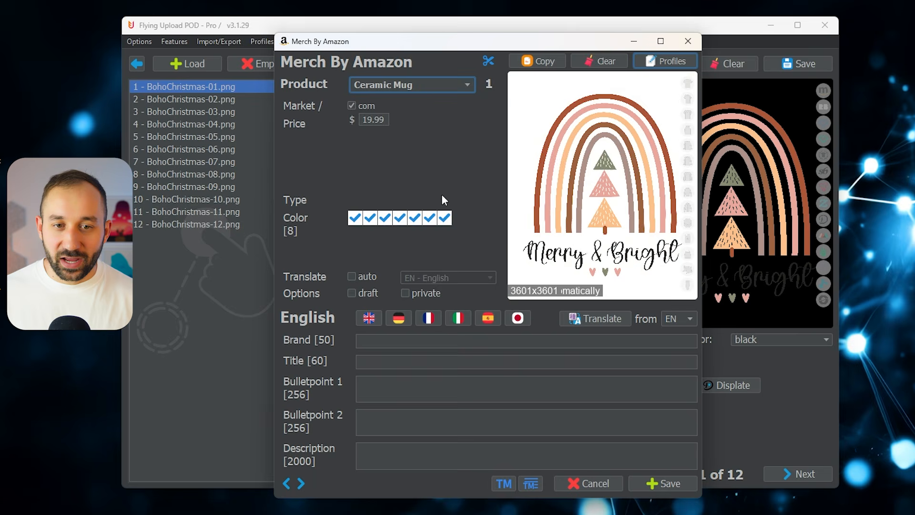
click(396, 91)
click(412, 84)
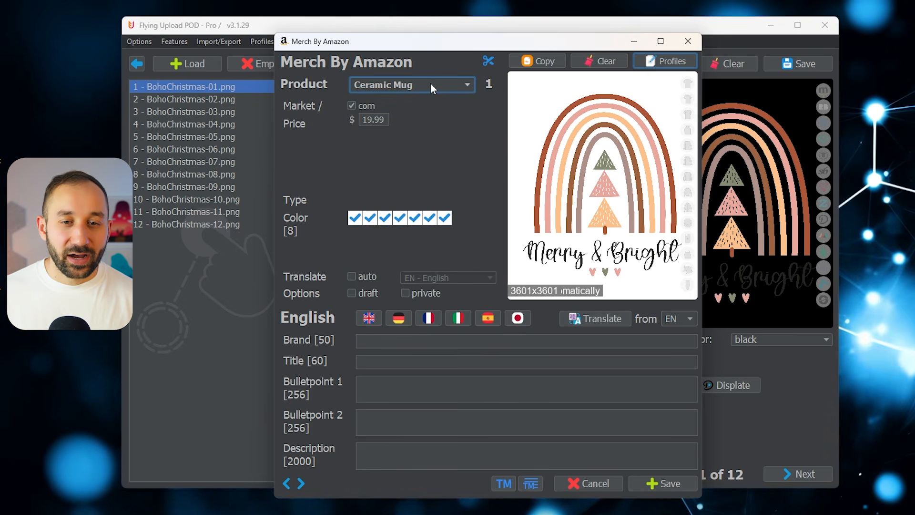
click(430, 83)
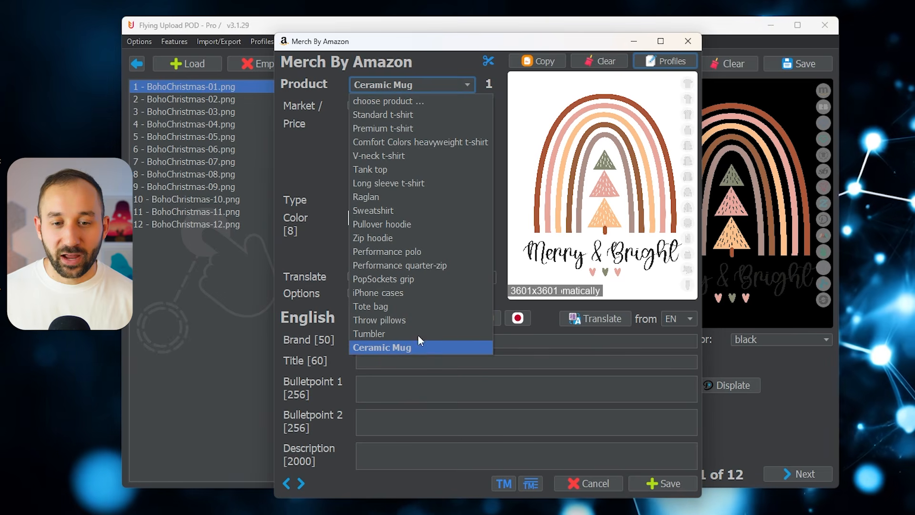
click(416, 85)
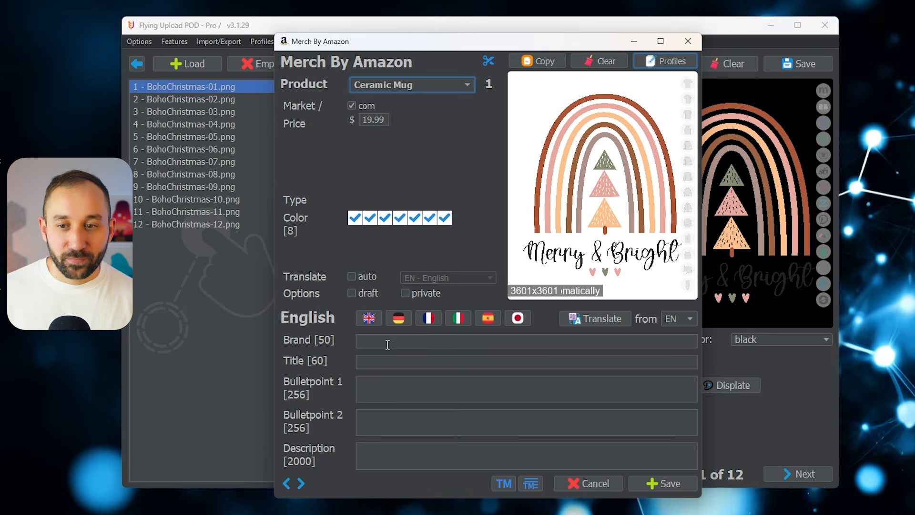
- Enter the brand "Boho Christmas 2025 Designs" and title "Boho Christmas 2025 Merry & Bright", then save the Amazon listing
click(387, 343)
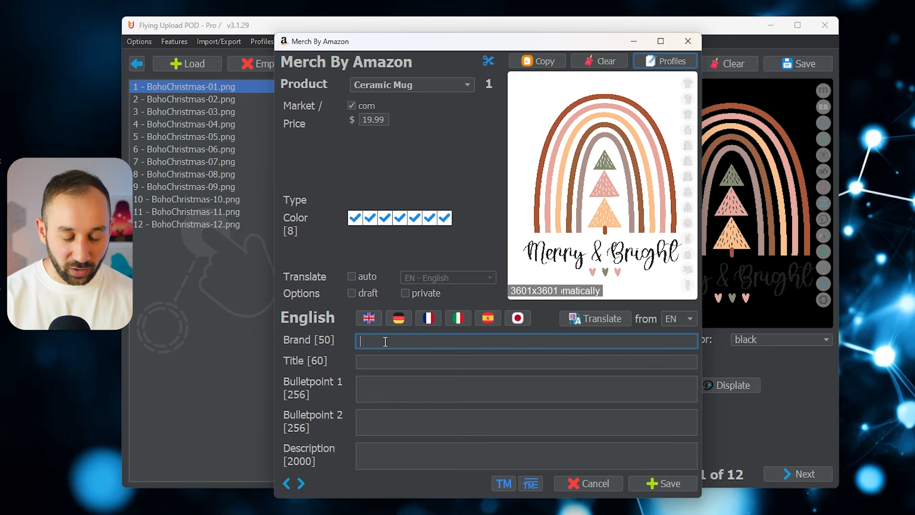
text(Boho Christmas 2025 Designs)
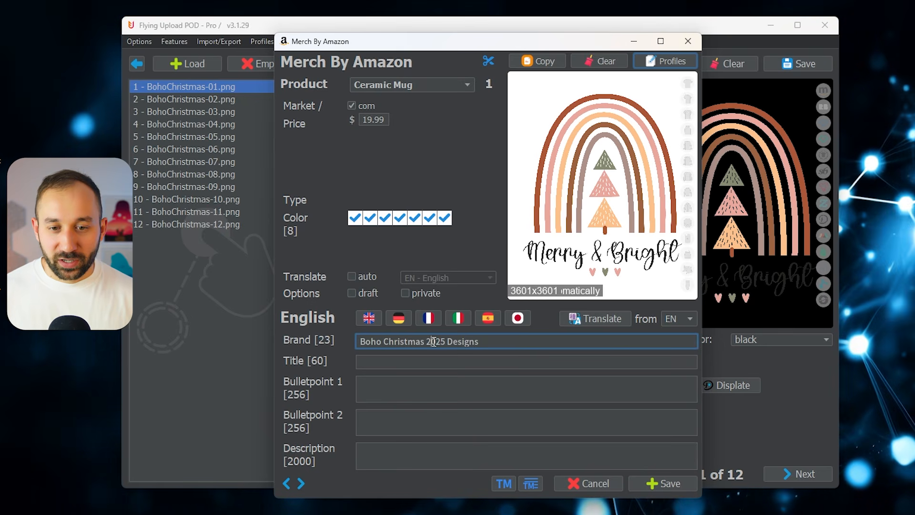
click(431, 361)
text(Boho Christmas 2025 Designs)
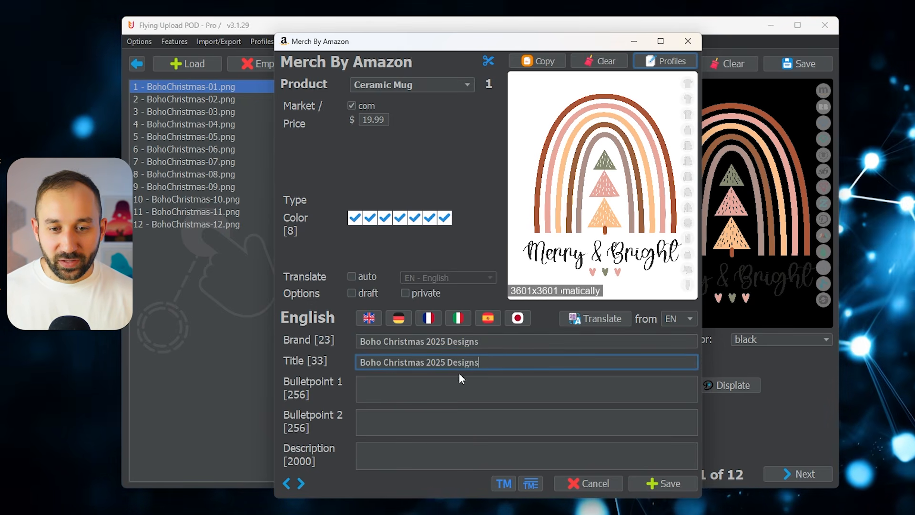
key(ctrl+shift+Left)
text(Merry & Bright)
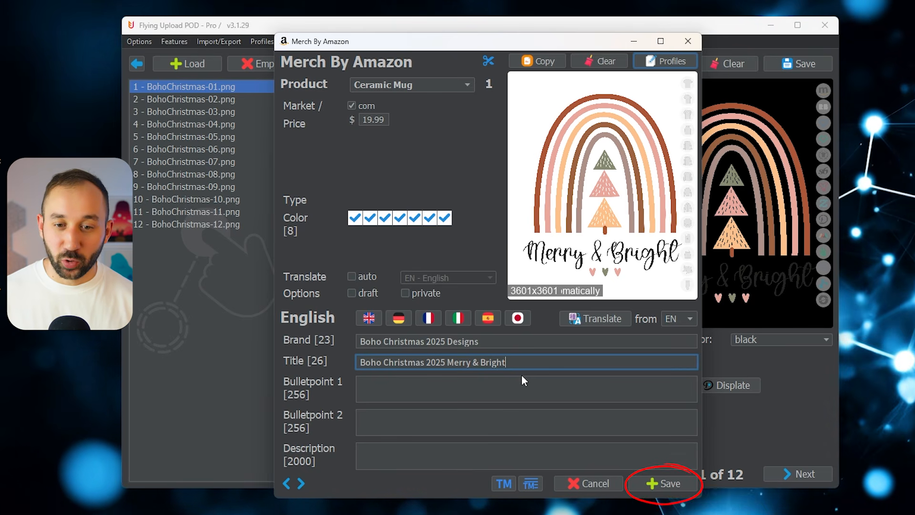
click(657, 484)
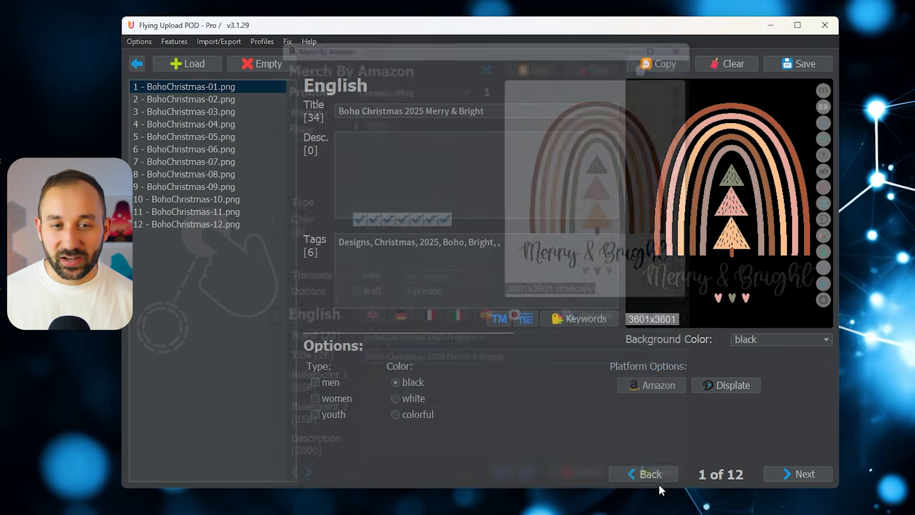
- Bulk copy the listing of BohoChristmas-01.png, design number 1, to all other designs and confirm the overwrite
click(211, 111)
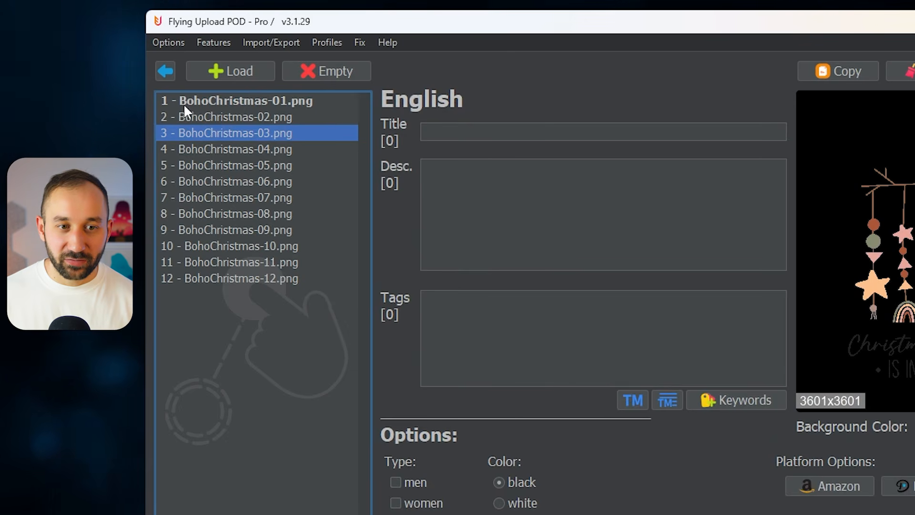
click(278, 163)
click(253, 118)
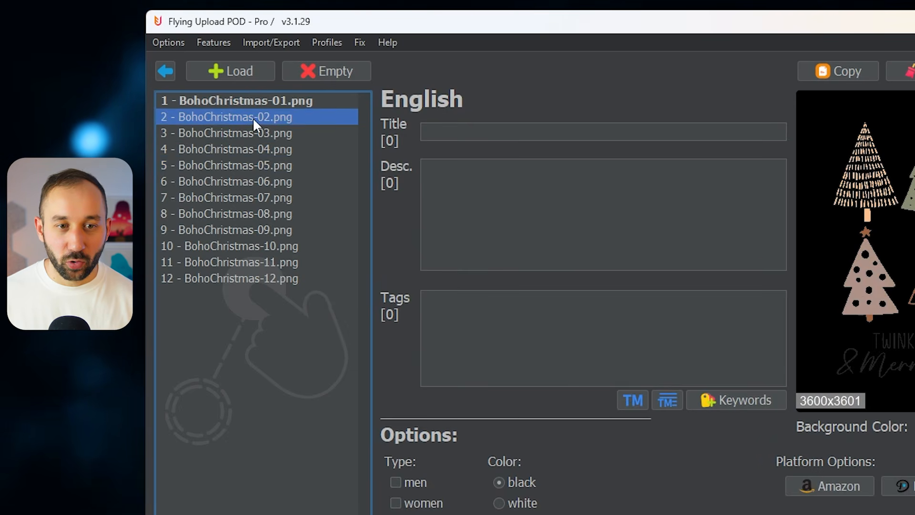
click(260, 164)
click(253, 128)
click(248, 99)
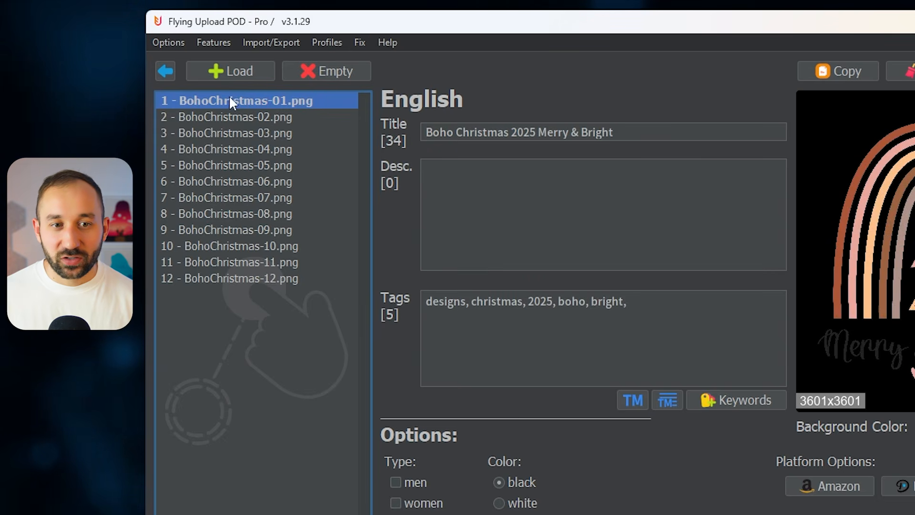
click(214, 42)
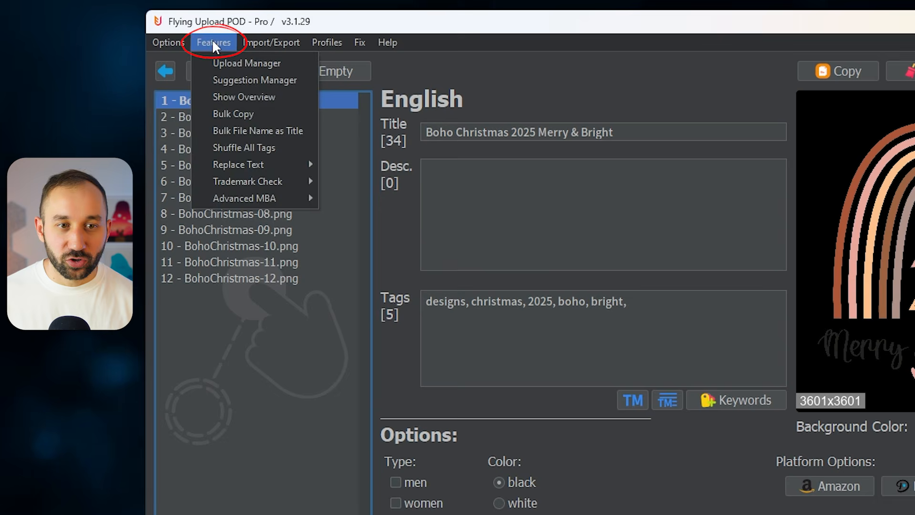
click(259, 115)
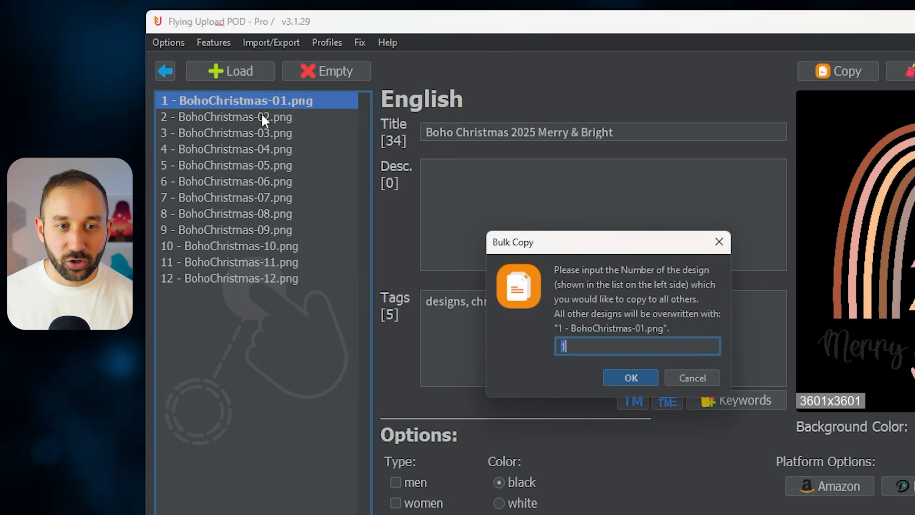
click(639, 376)
click(613, 366)
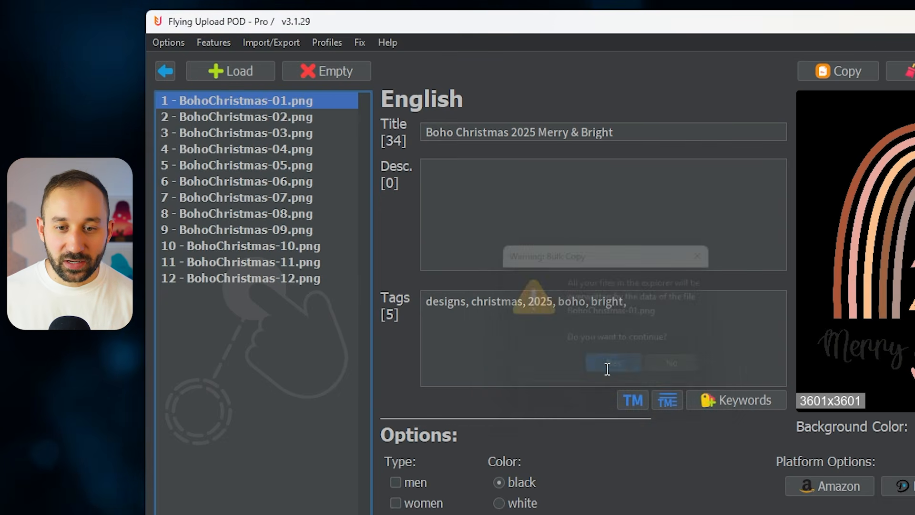
- In the Amazon options, set the title of BohoChristmas-02.png to "Boho Christmas 2025 Winter Kisses"
click(269, 150)
click(296, 196)
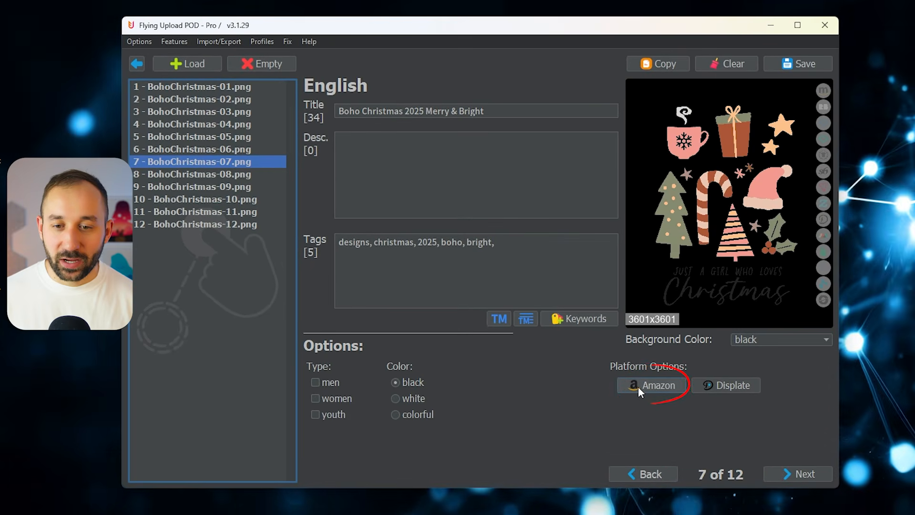
click(639, 388)
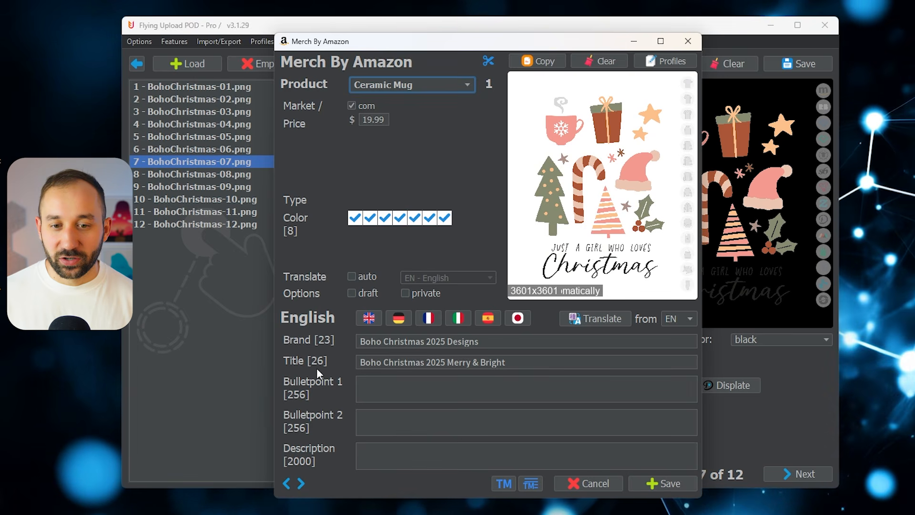
click(287, 485)
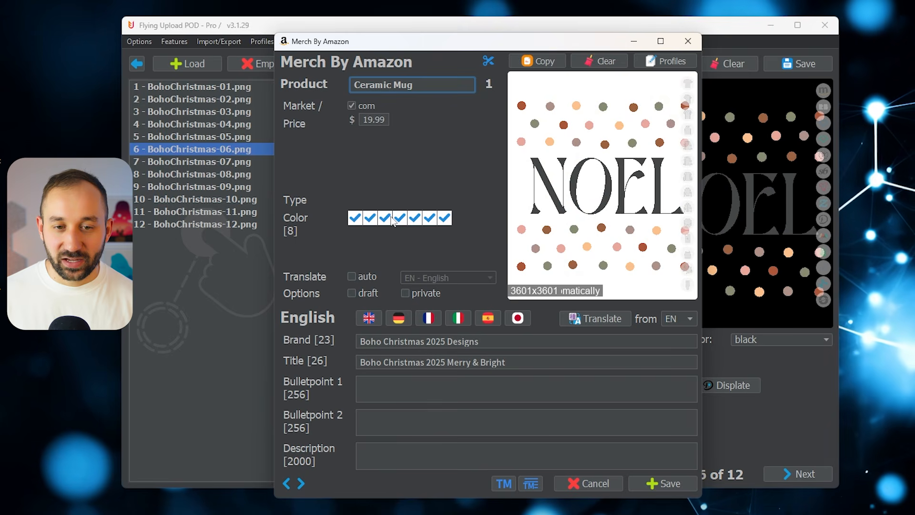
click(288, 484)
click(287, 483)
click(288, 483)
click(288, 483)
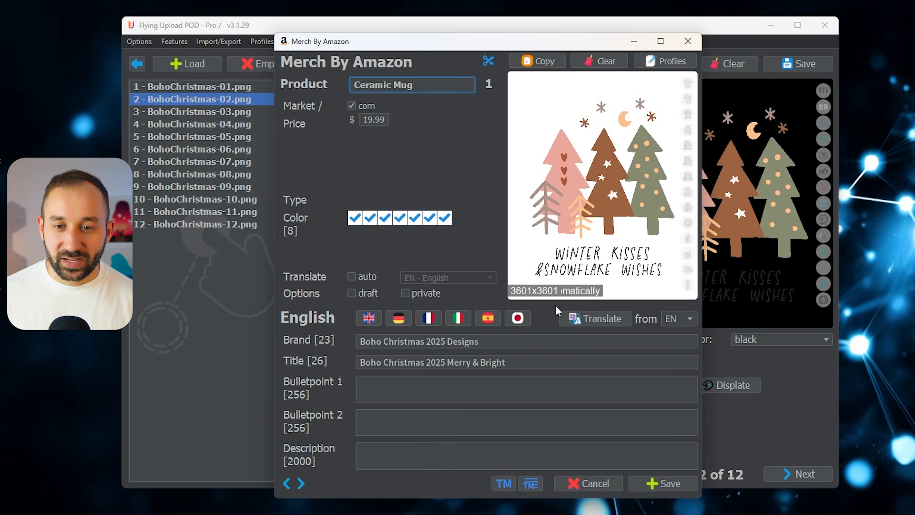
drag(506, 362, 434, 362)
text(Winter Kisses)
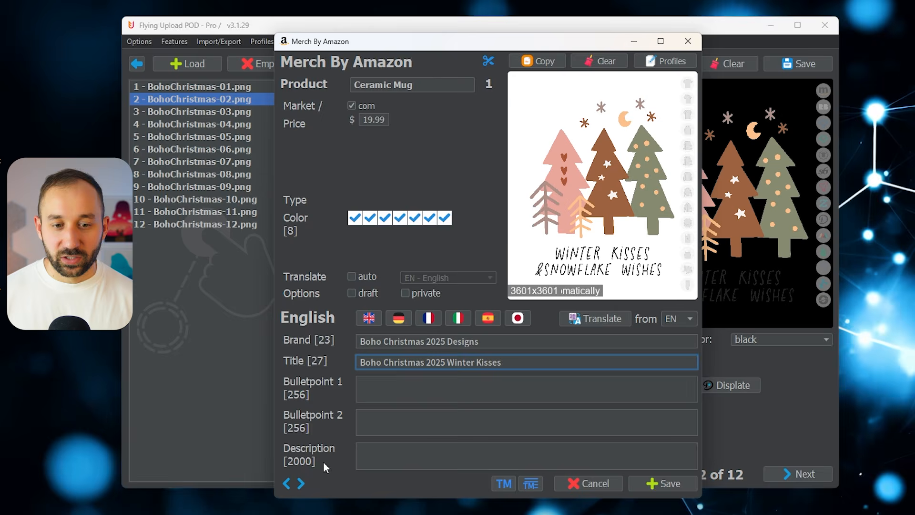
- Replace "Merry & Bright" in the Amazon title of BohoChristmas-03.png with wording starting with "Chr", then save the Amazon listings
click(301, 484)
drag(505, 362, 446, 362)
text(C)
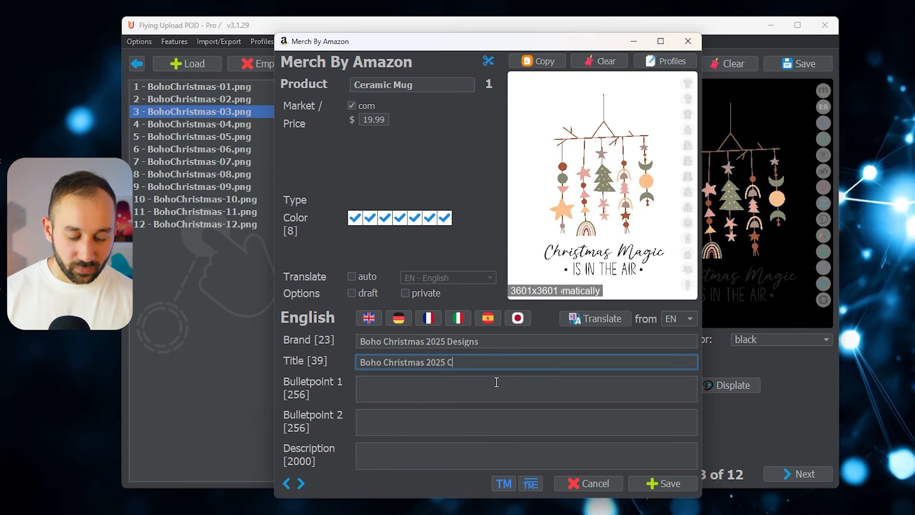
text(hr)
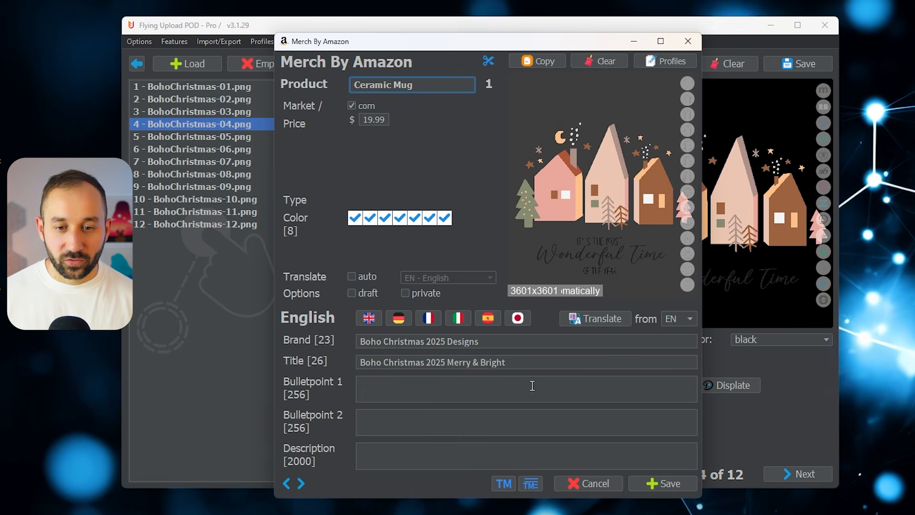
drag(506, 362, 447, 363)
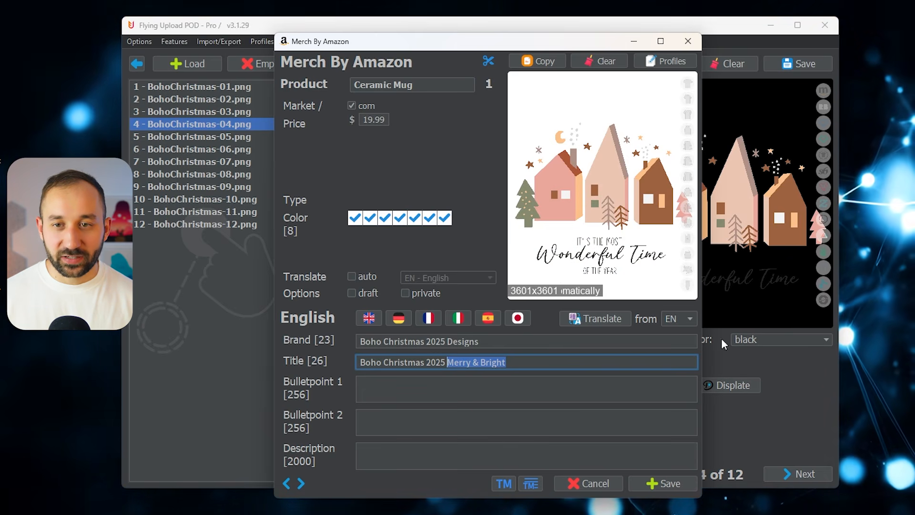
click(662, 483)
- Return to the start screen and open the upload page for the BohoChristmas designs
click(219, 136)
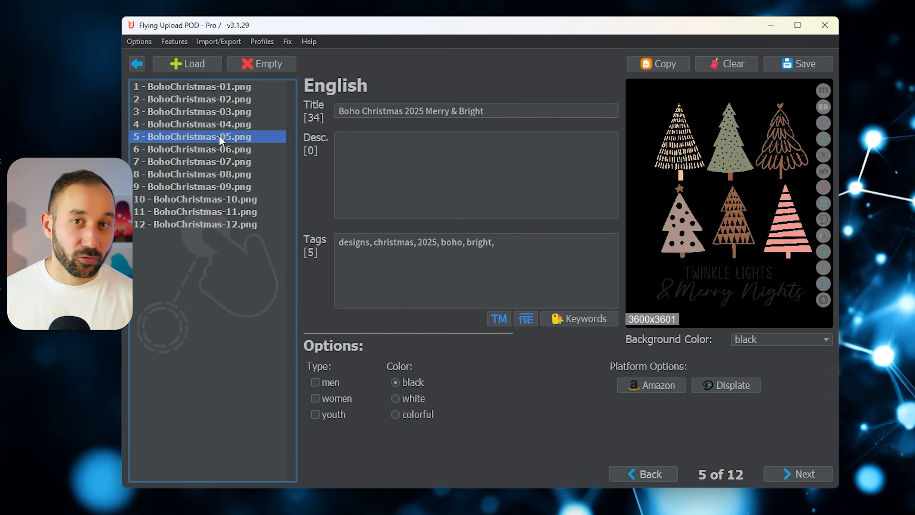
click(141, 64)
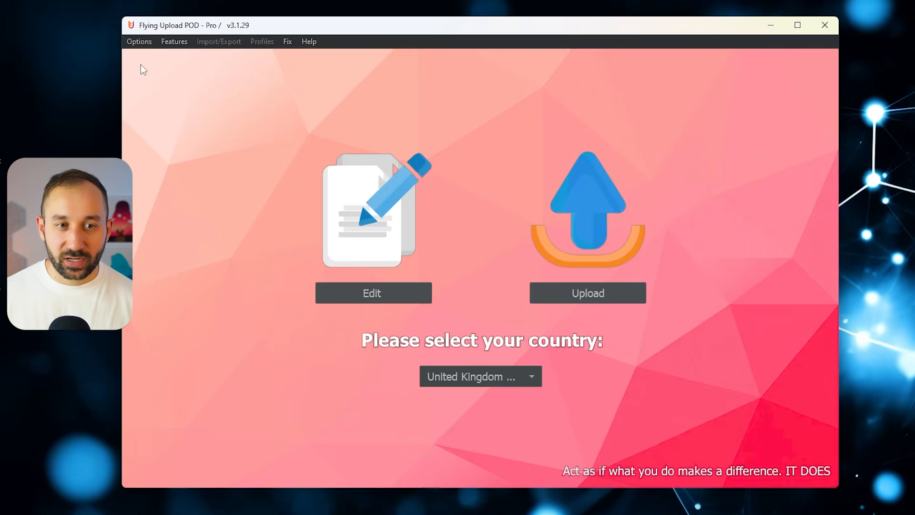
click(601, 291)
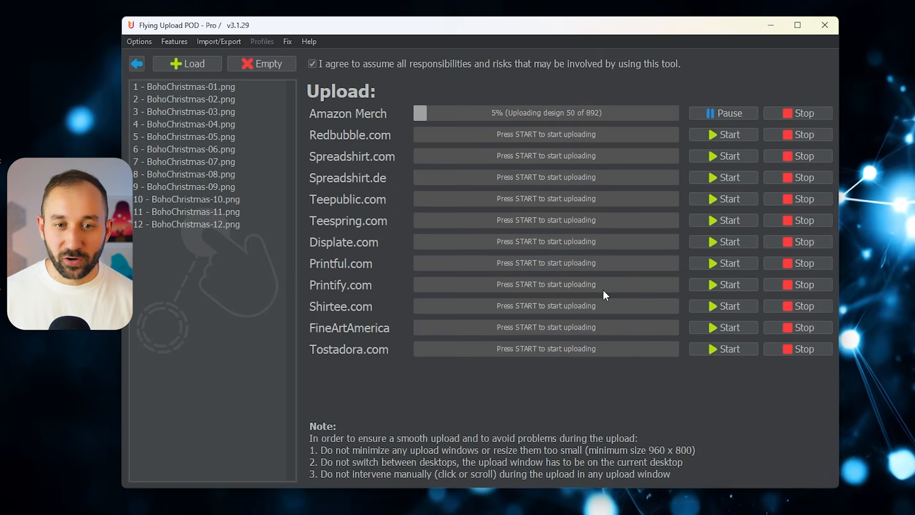
click(229, 149)
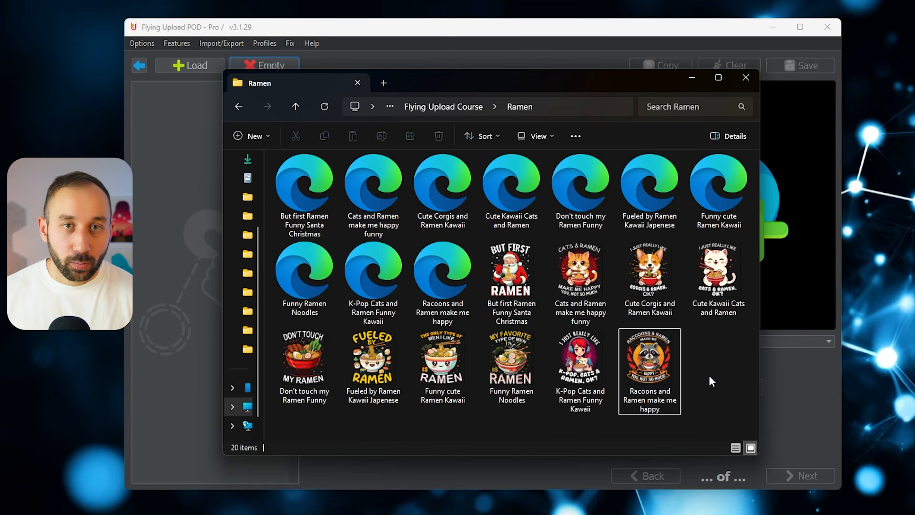
- Load the ten ramen designs from the Ramen folder into the design list
drag(742, 415, 710, 339)
click(424, 222)
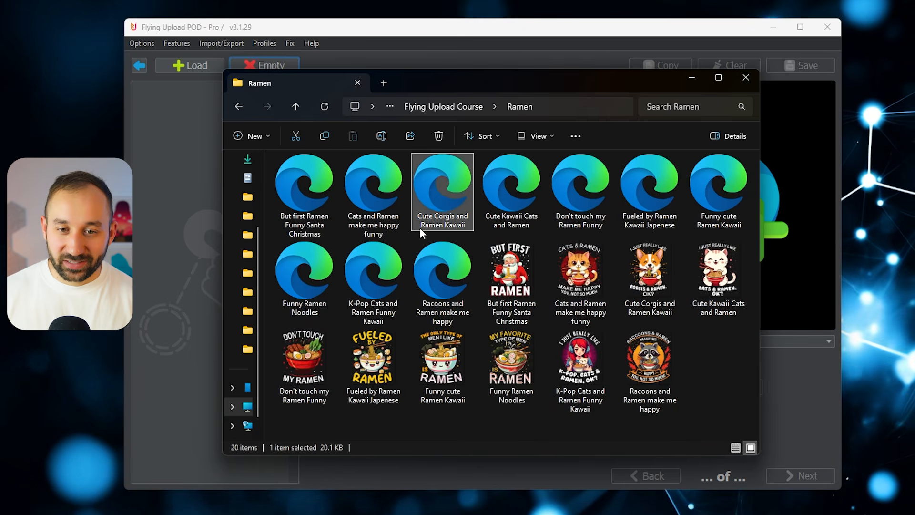
click(580, 199)
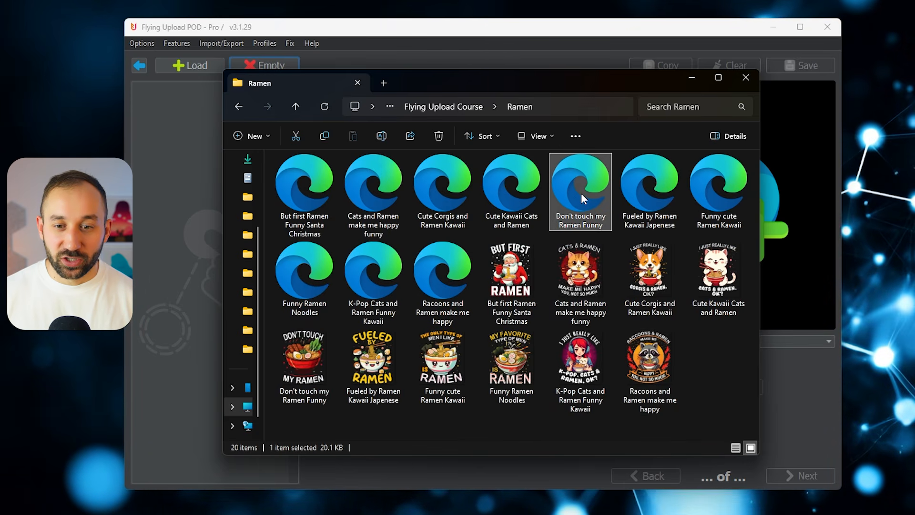
drag(731, 374, 331, 277)
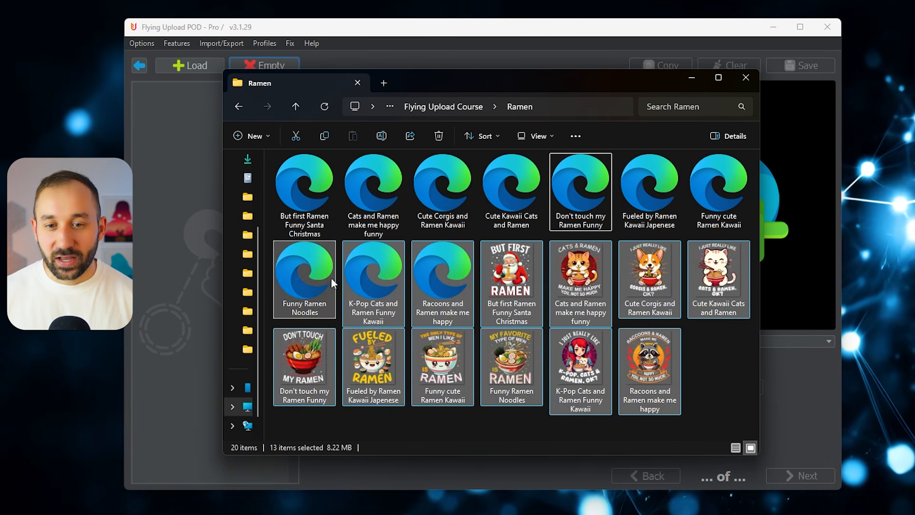
drag(509, 293, 190, 90)
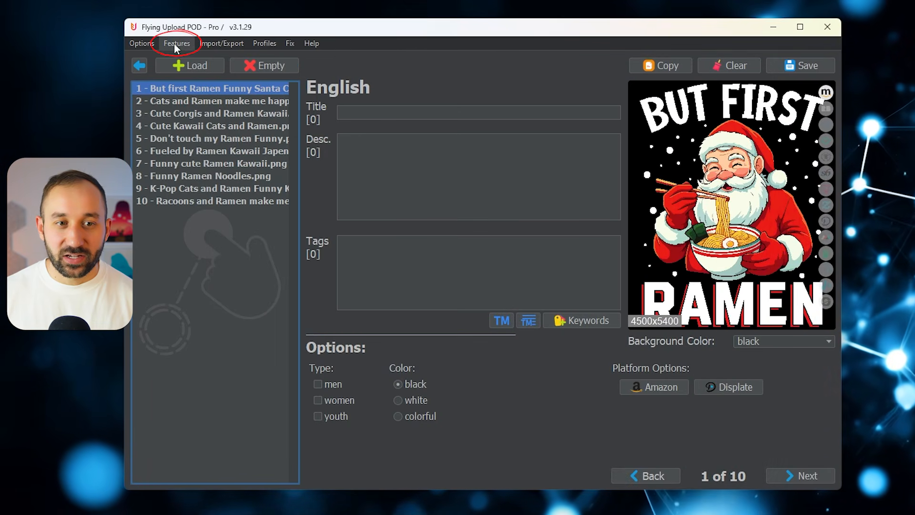
- Check which platforms are selected for the ramen designs in the Upload Manager
click(174, 43)
click(201, 58)
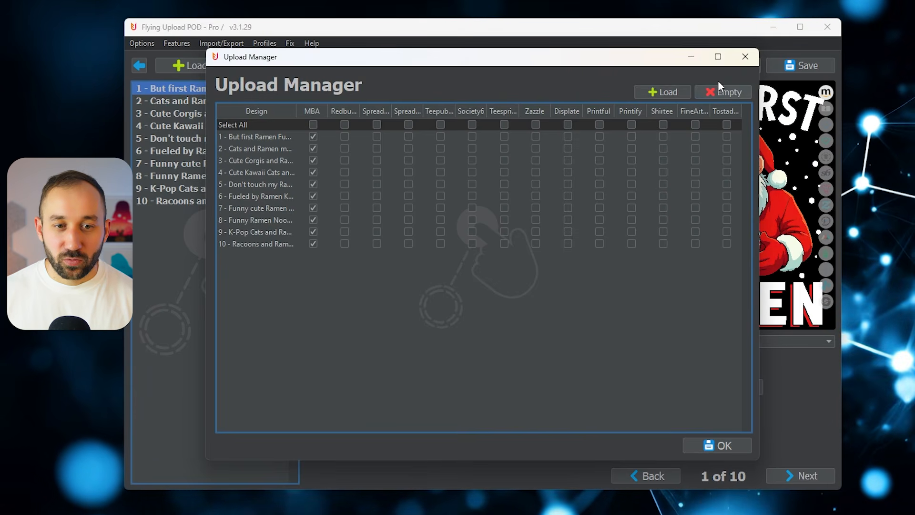
click(745, 57)
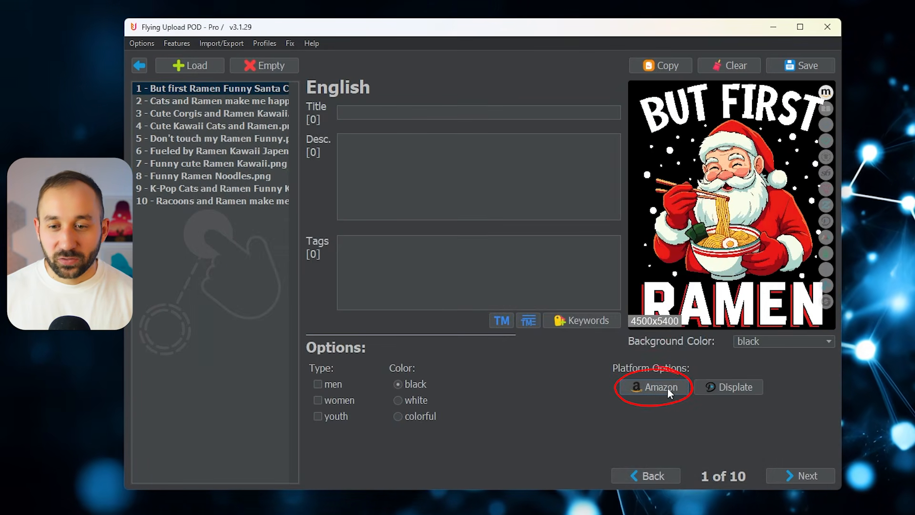
- Apply the "Coffee mugs only" profile to all ramen listings from the first design's Amazon options
click(660, 386)
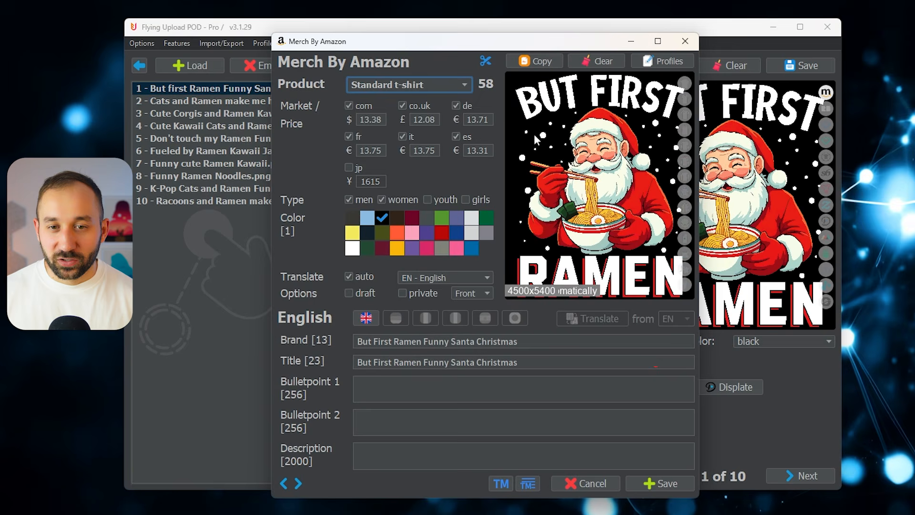
click(395, 85)
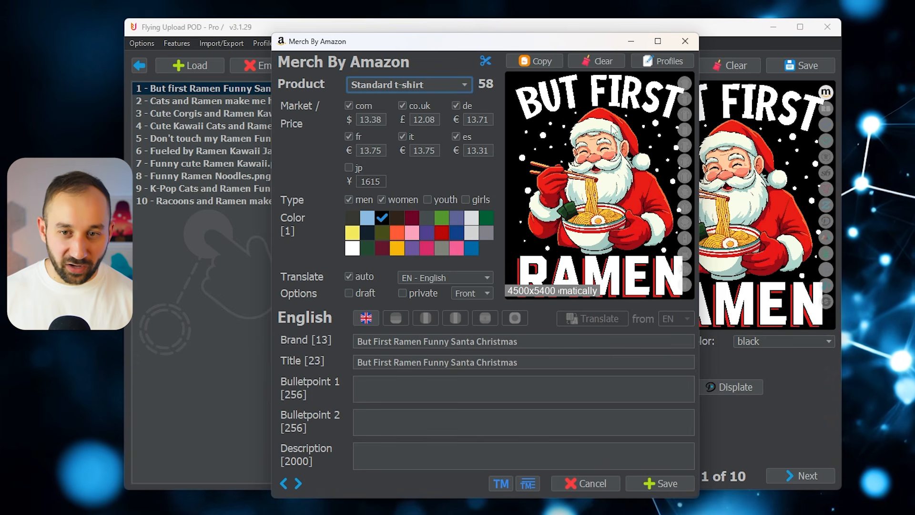
click(298, 483)
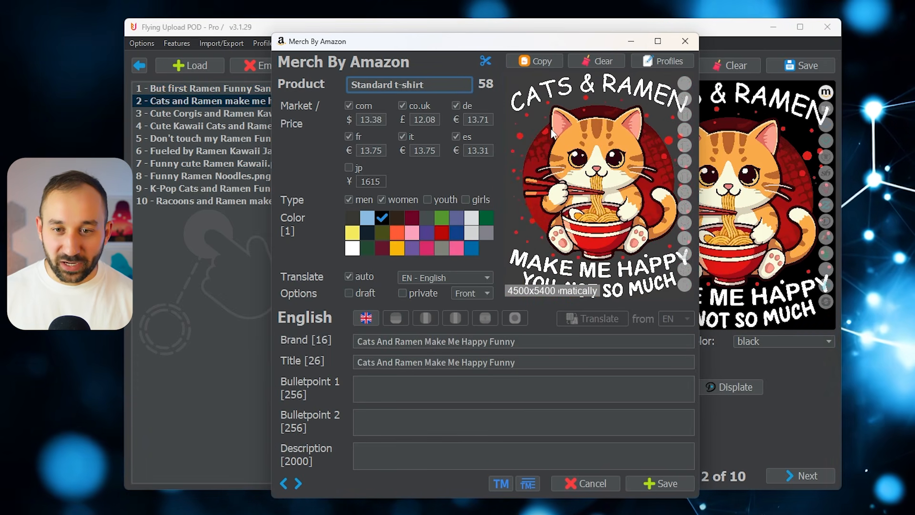
click(297, 483)
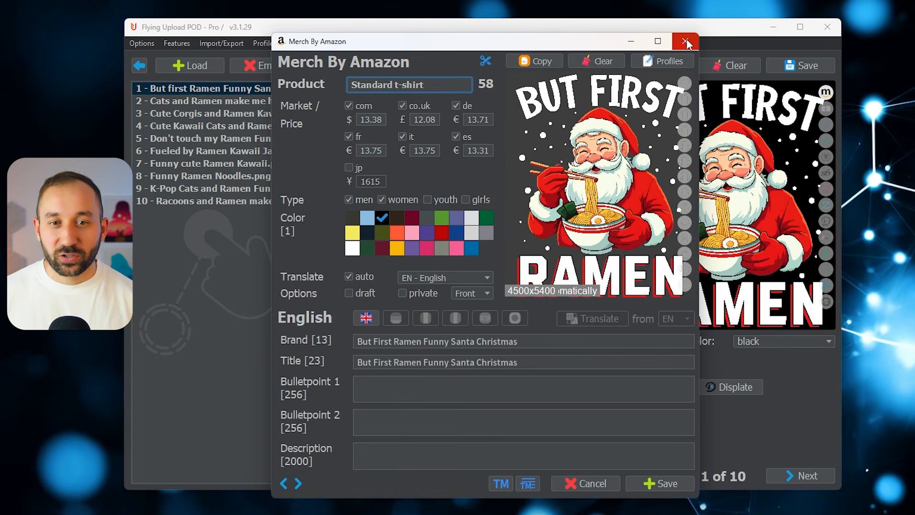
click(665, 58)
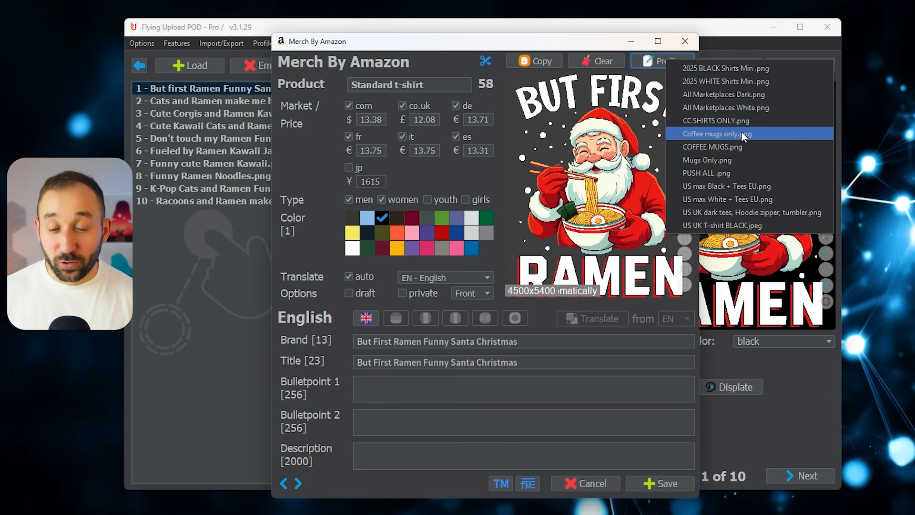
click(721, 131)
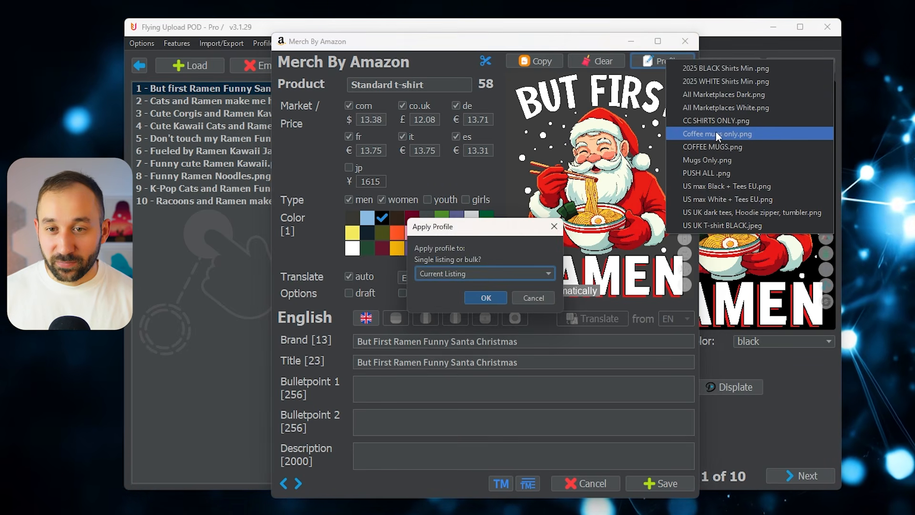
click(496, 270)
click(462, 299)
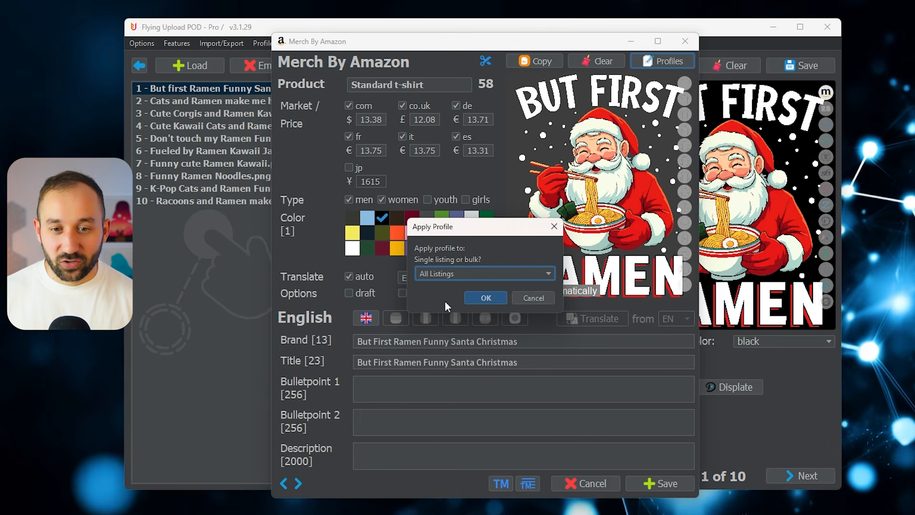
click(490, 299)
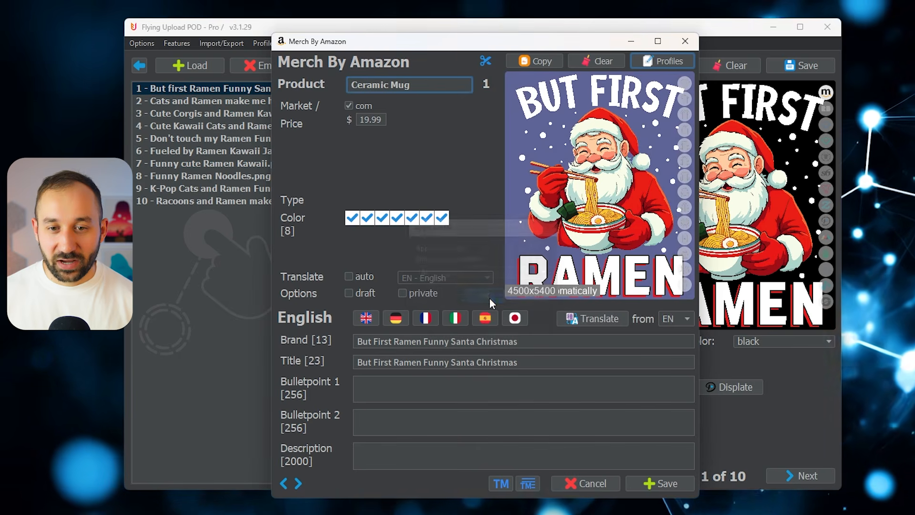
- Review the Amazon listings up to Cute Kawaii Cats and Ramen.png and save the Amazon settings
click(299, 483)
click(299, 483)
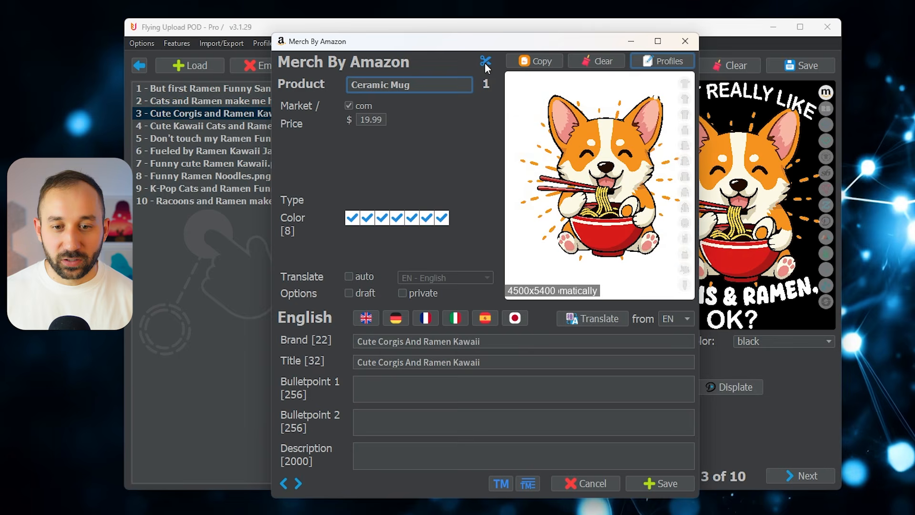
click(298, 484)
click(668, 483)
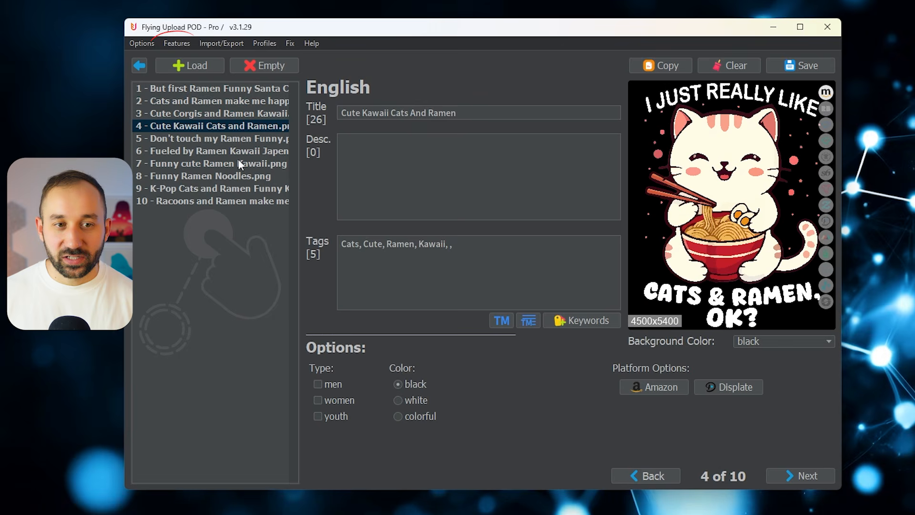
- Mark all ten ramen designs for upload to MBA in the Upload Manager and confirm the selection
click(172, 43)
click(189, 57)
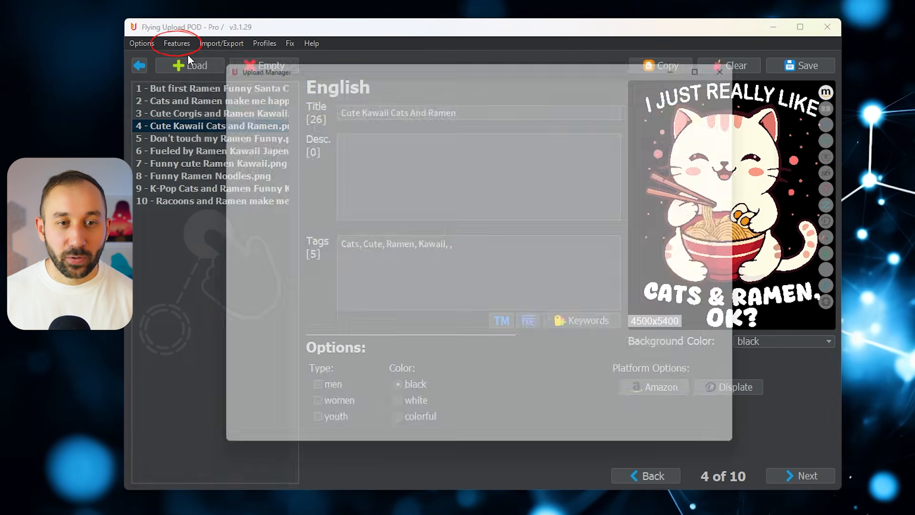
click(313, 124)
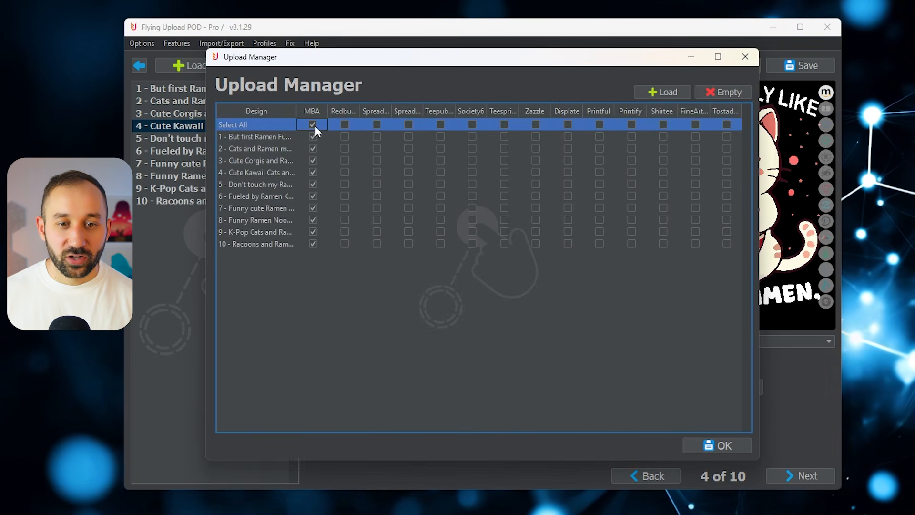
click(724, 444)
- Turn off Skip Image Scaling for the Ceramic Mug in the Amazon Merch template settings and save the settings
click(142, 43)
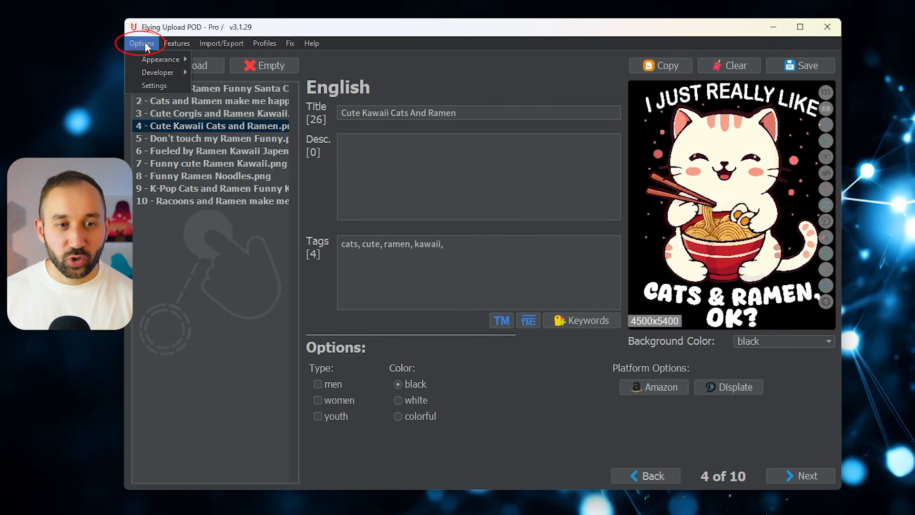
click(187, 86)
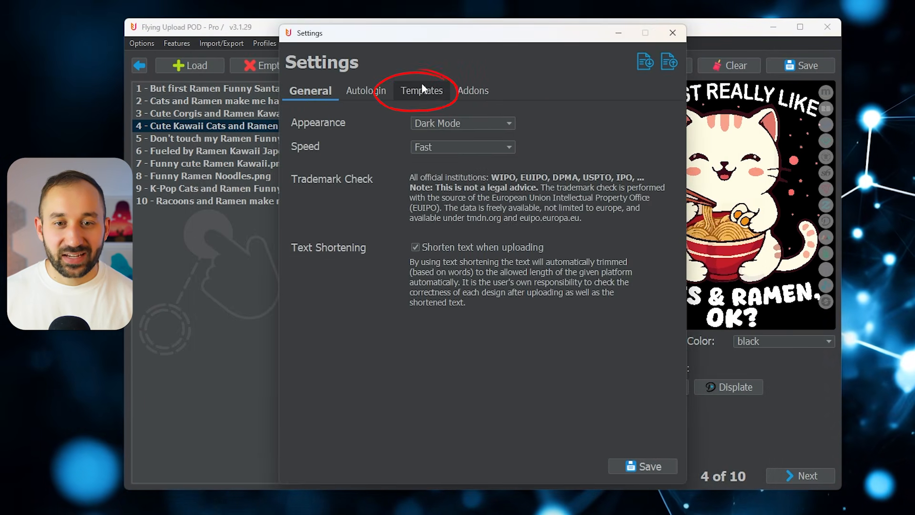
click(425, 90)
click(465, 120)
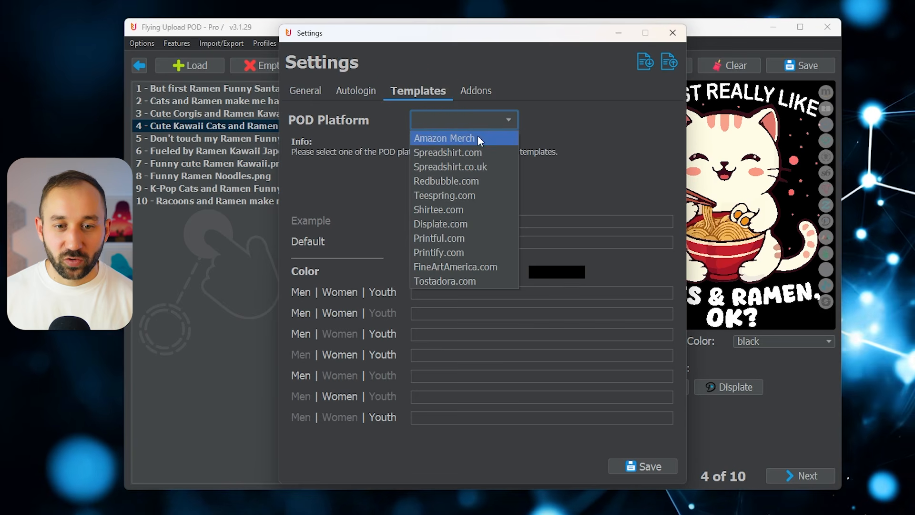
click(478, 136)
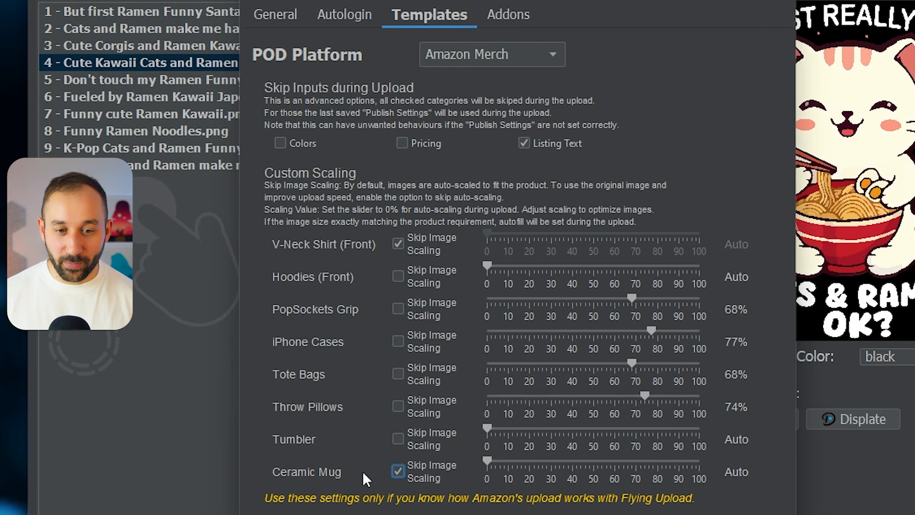
click(401, 473)
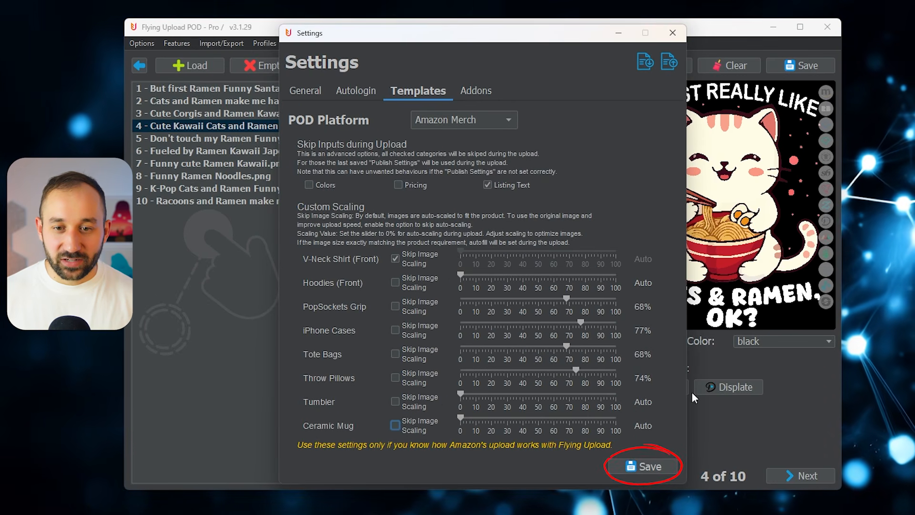
click(653, 459)
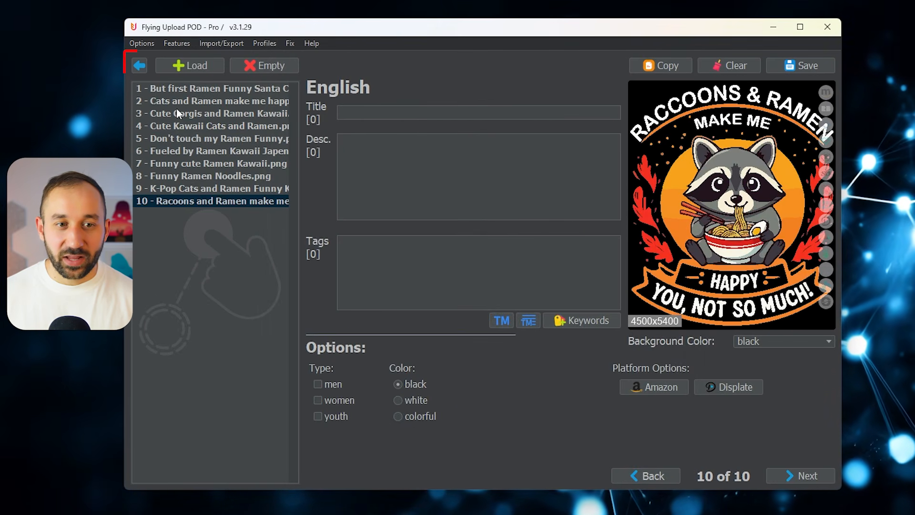
- Return to the start screen with the Edit and Upload choices, and reopen the ramen designs in the editor
click(141, 67)
click(595, 293)
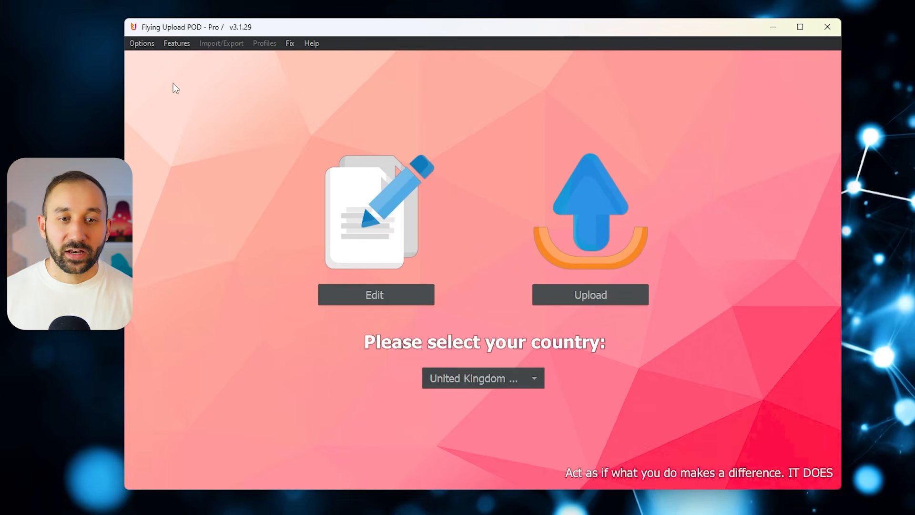
click(411, 292)
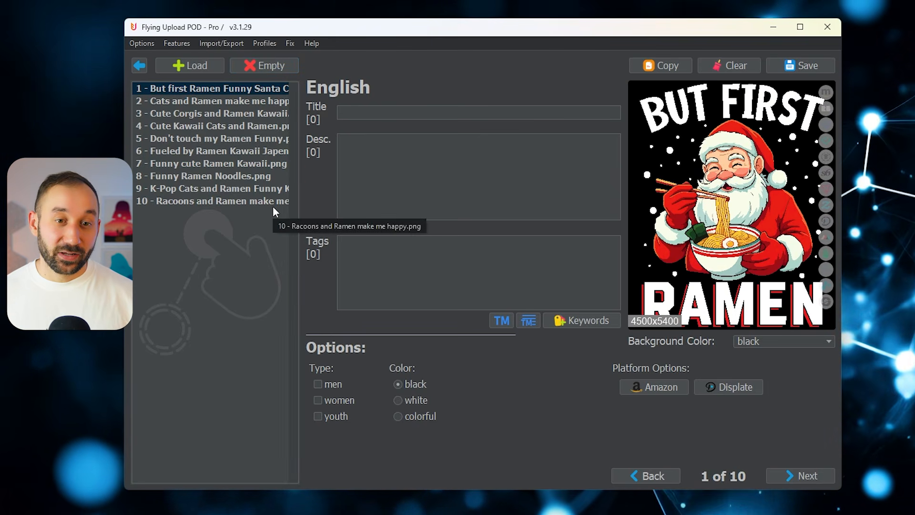
- Review the platform selection for the ramen designs in the Upload Manager
click(177, 43)
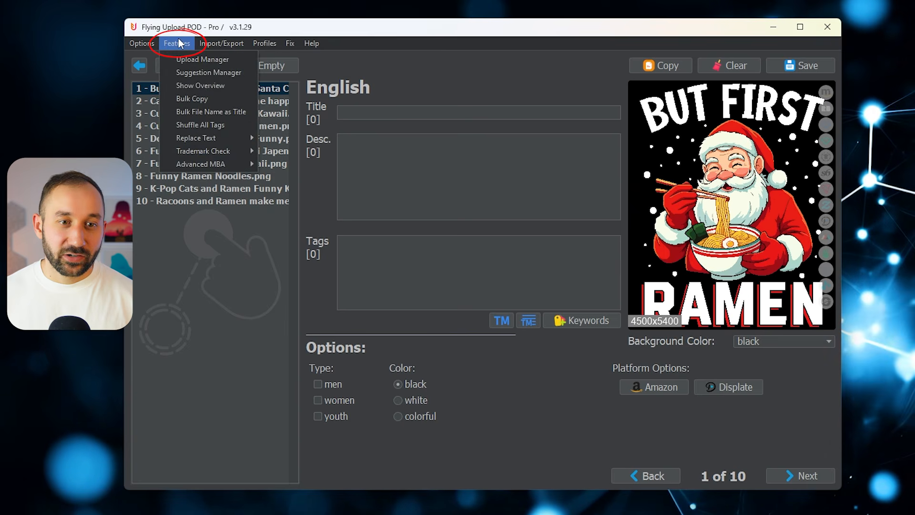
click(196, 59)
click(722, 59)
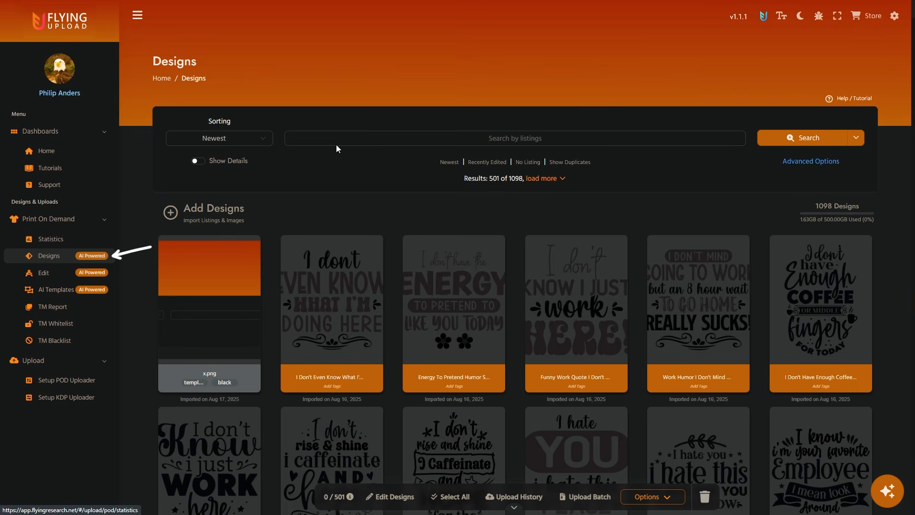
- Import the twelve BohoChristmas images from New folder in Flying Upload Coffee Mugs into the web app's design library
mouse_move(185, 219)
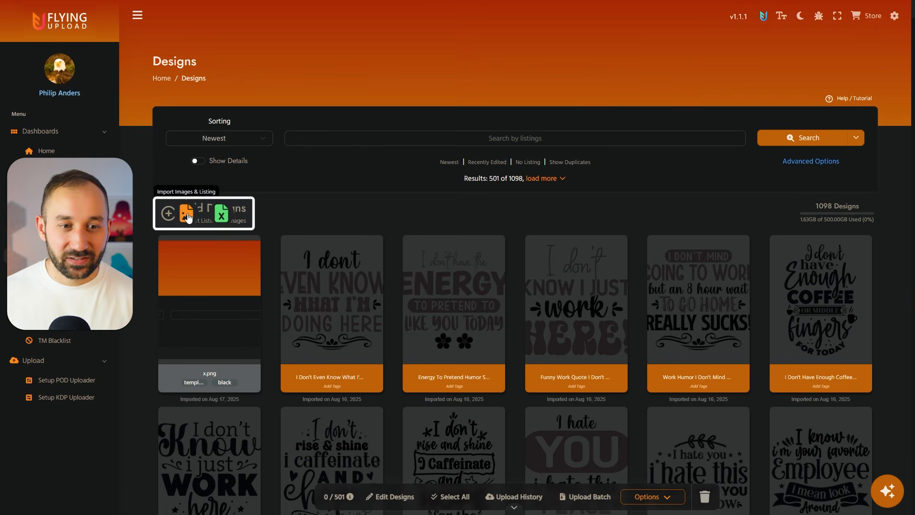
click(187, 215)
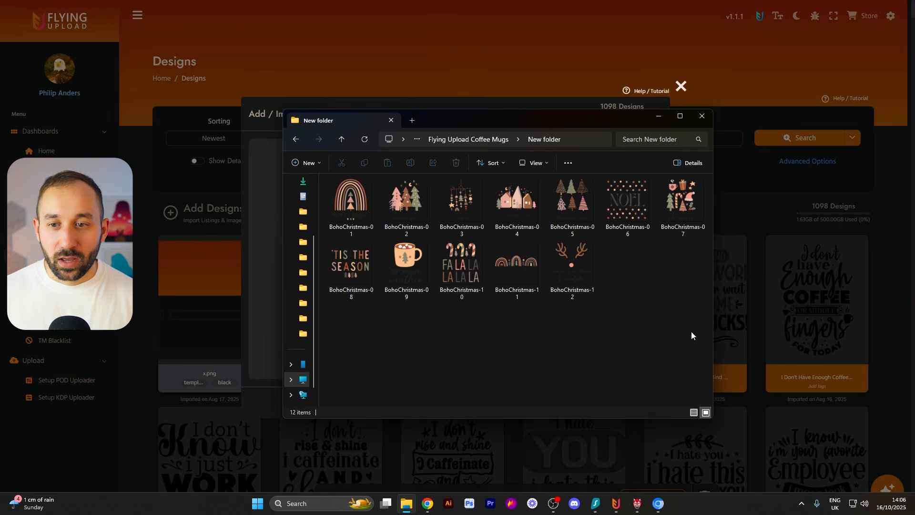
drag(692, 331, 358, 175)
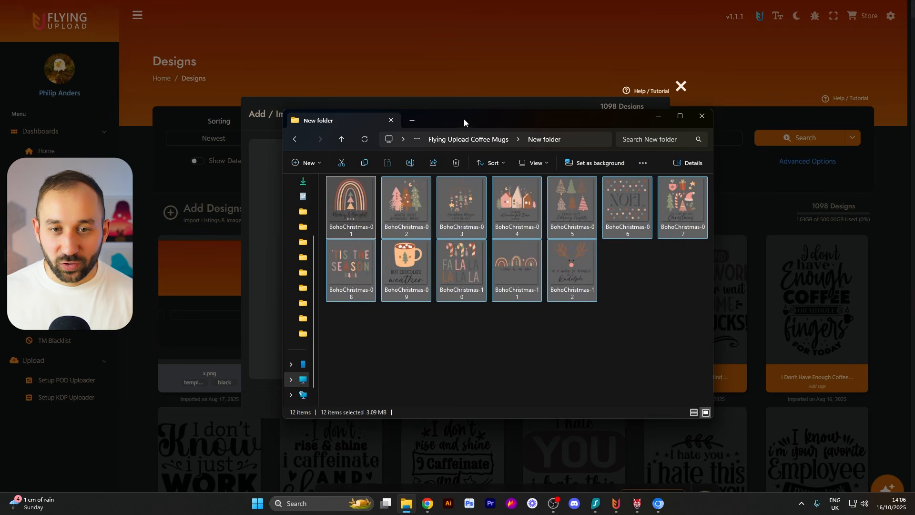
drag(465, 123, 521, 143)
drag(465, 223, 309, 187)
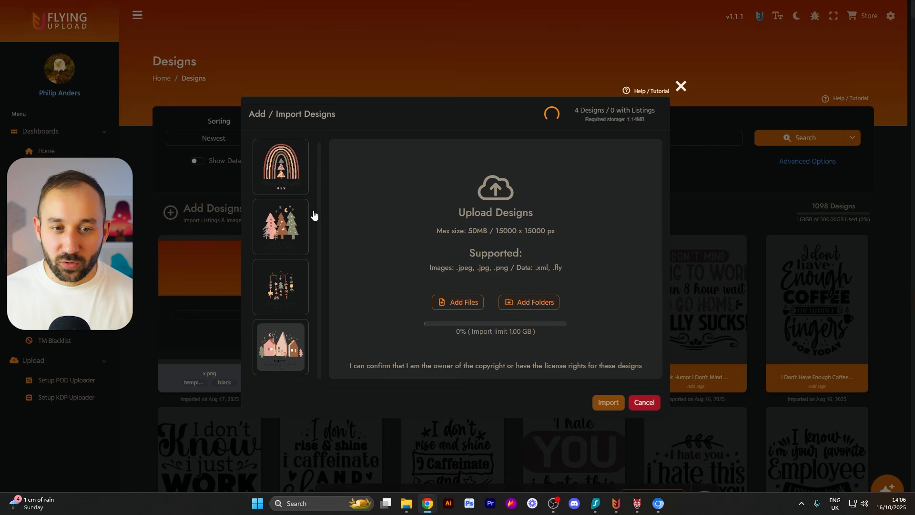
scroll(286, 210, down, 10)
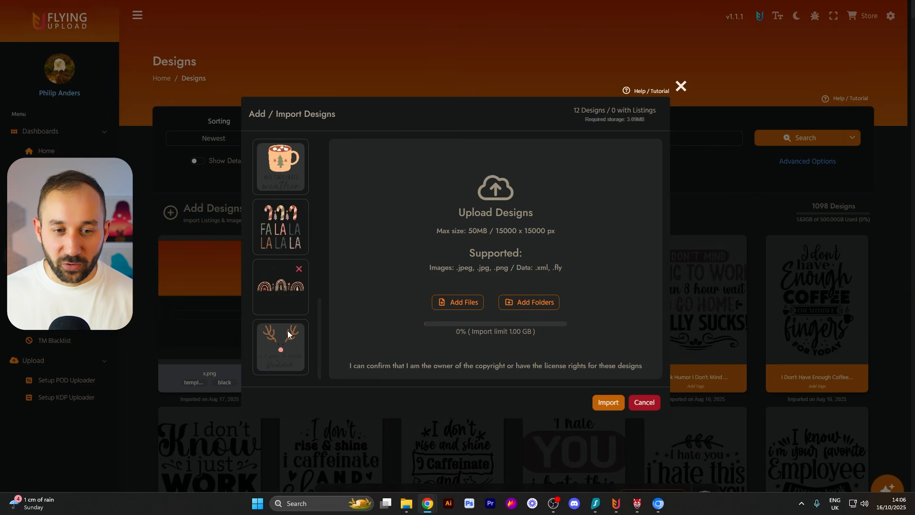
click(609, 403)
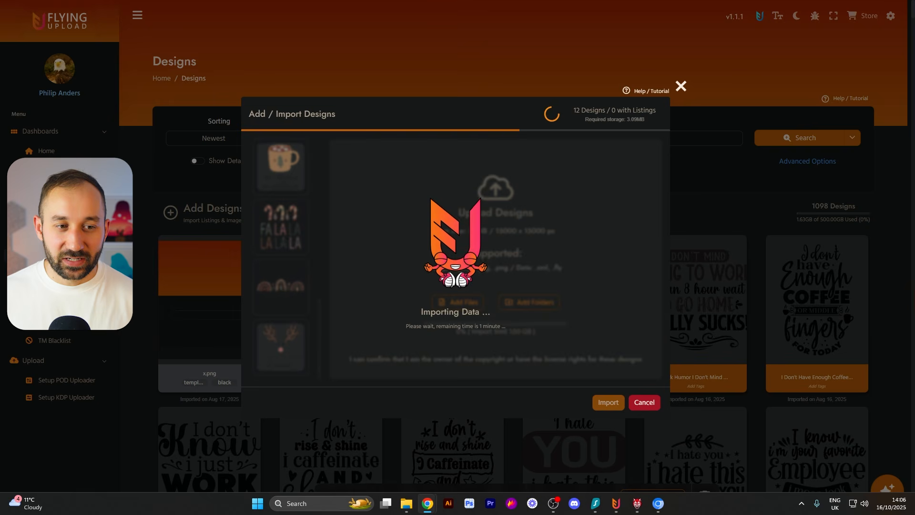
- Select the twelve imported bohochristmas designs and open them for editing
scroll(328, 166, down, 1)
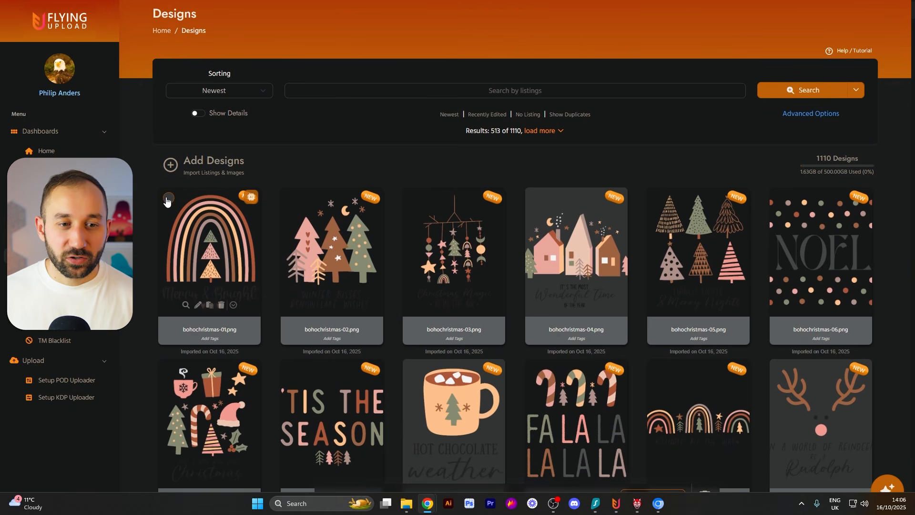
click(170, 199)
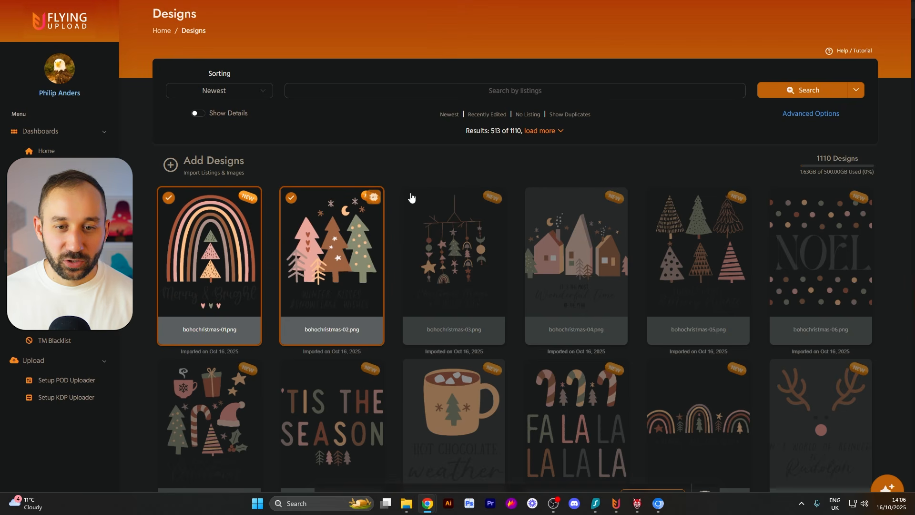
mouse_move(413, 201)
mouse_down()
mouse_move(572, 213)
mouse_move(837, 261)
mouse_move(785, 418)
mouse_move(180, 428)
mouse_up()
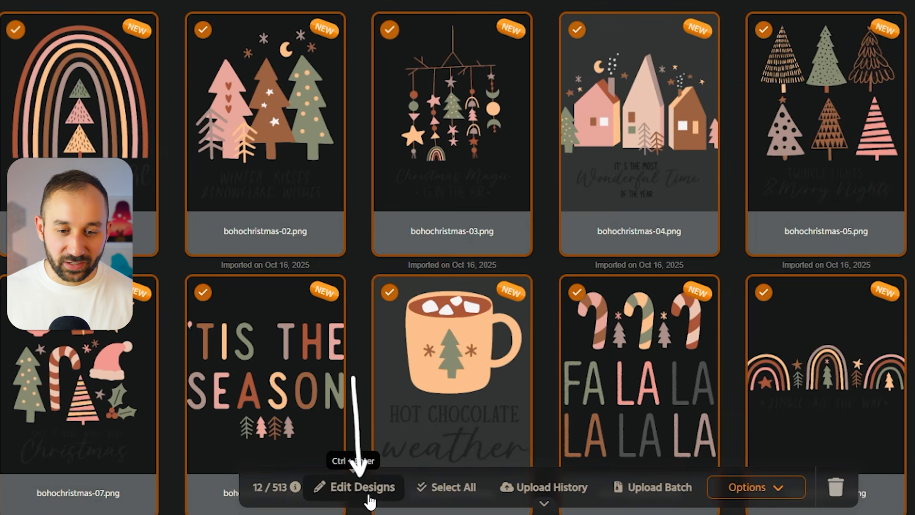
click(363, 496)
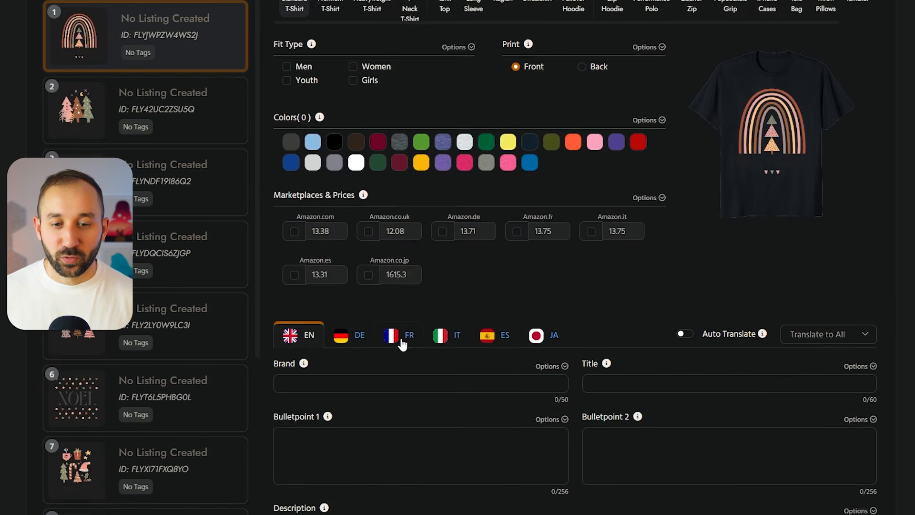
- Select the Ceramic Mug product in the Mba settings of the first Boho Christmas design
scroll(354, 333, down, 3)
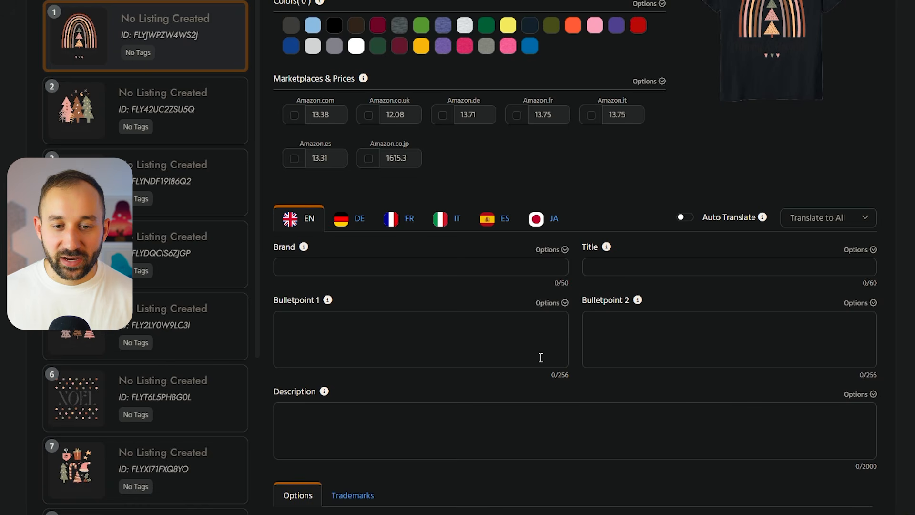
scroll(478, 368, up, 6)
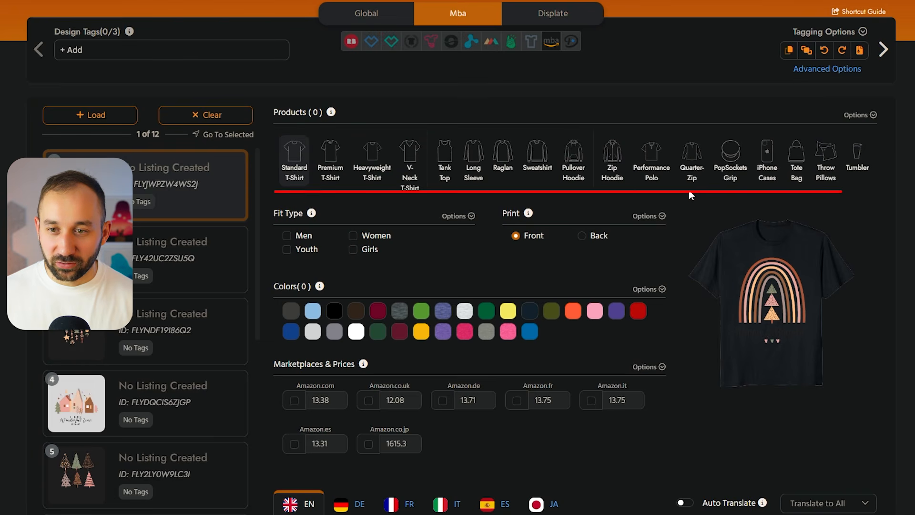
drag(688, 188, 776, 191)
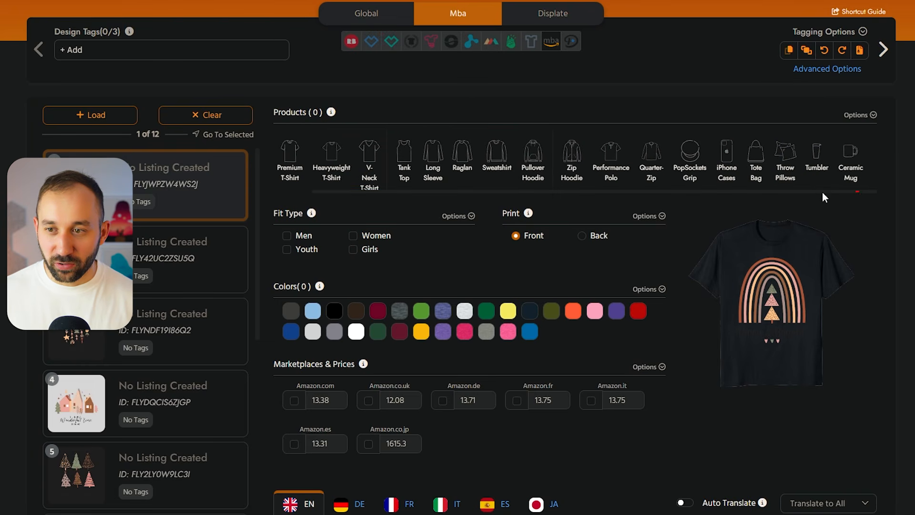
click(852, 162)
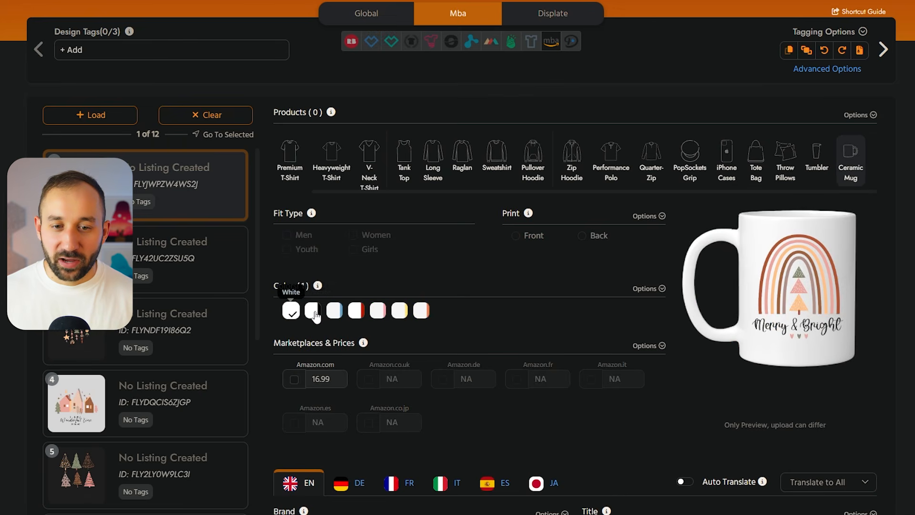
- Enable all seven ceramic mug colors and the Amazon.com marketplace for the first design
click(313, 310)
click(334, 311)
click(356, 311)
click(378, 311)
click(400, 310)
click(422, 310)
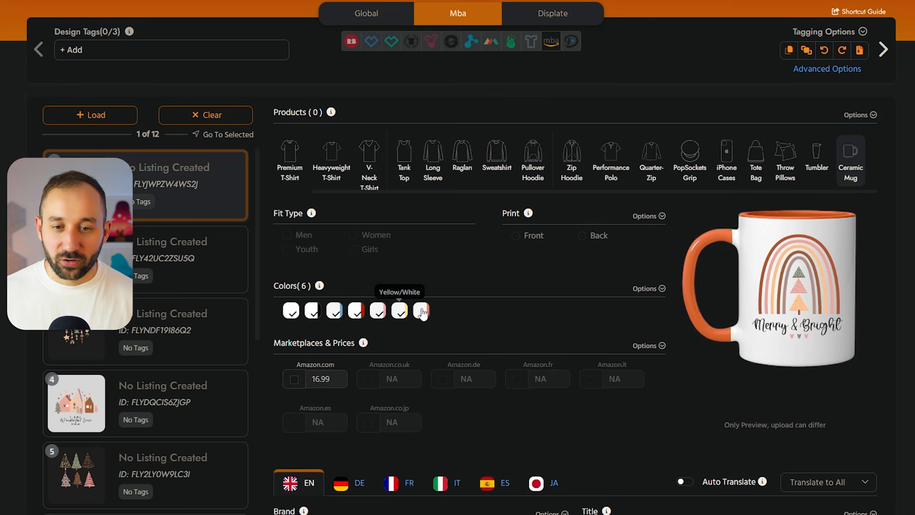
click(294, 380)
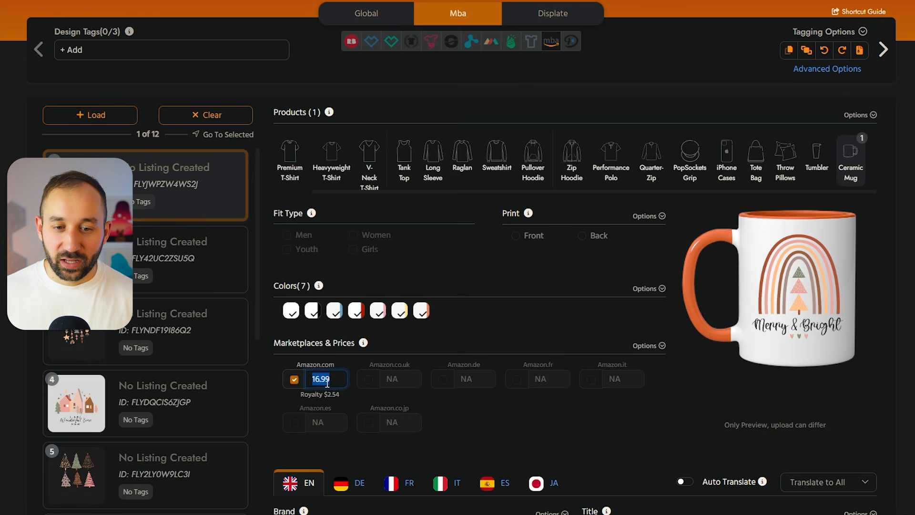
- Apply the first design's Mba product settings to the other eleven designs and check them on the second design
scroll(481, 294, down, 1)
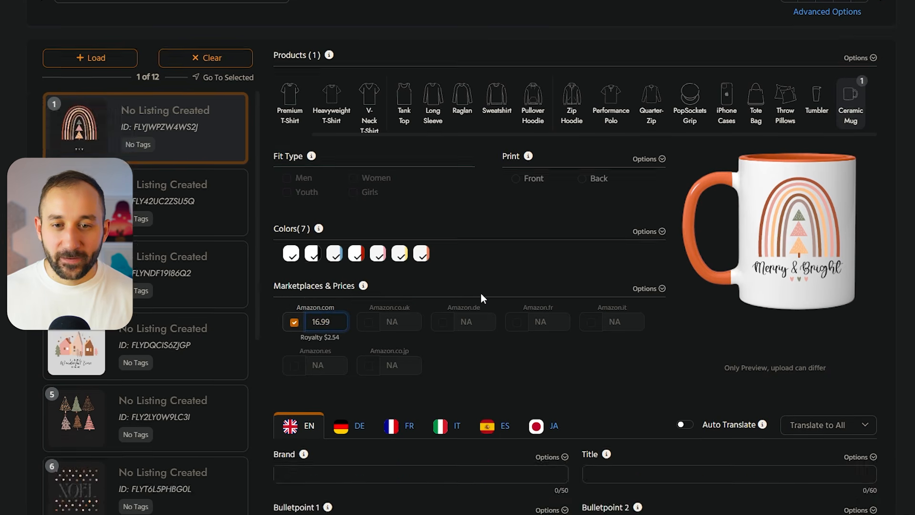
scroll(481, 294, up, 1)
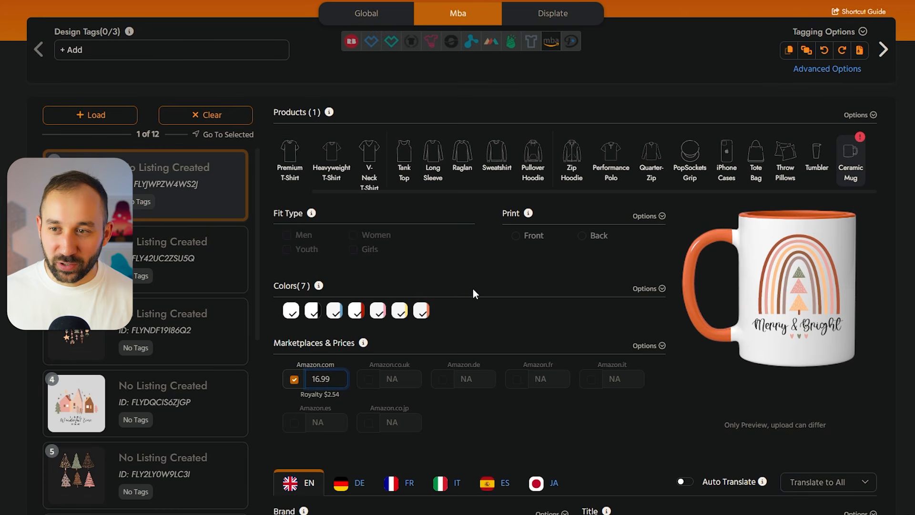
scroll(399, 270, down, 2)
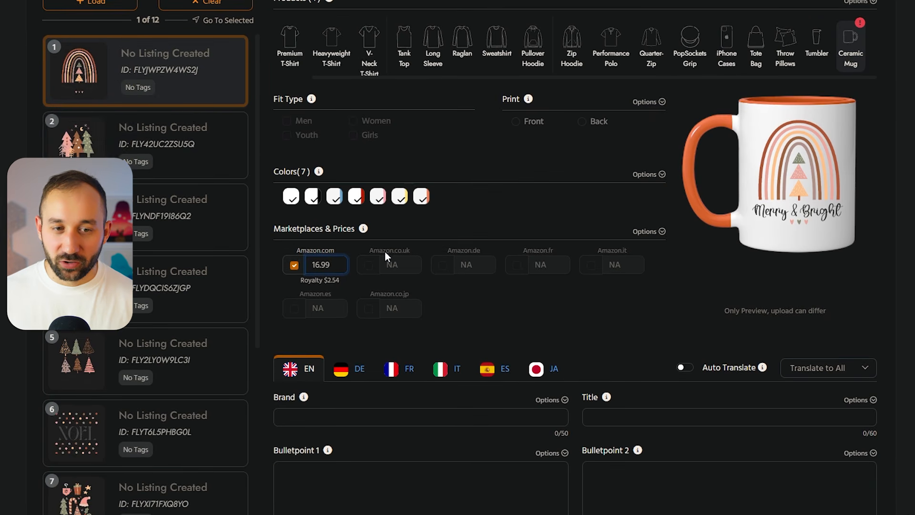
scroll(427, 286, up, 3)
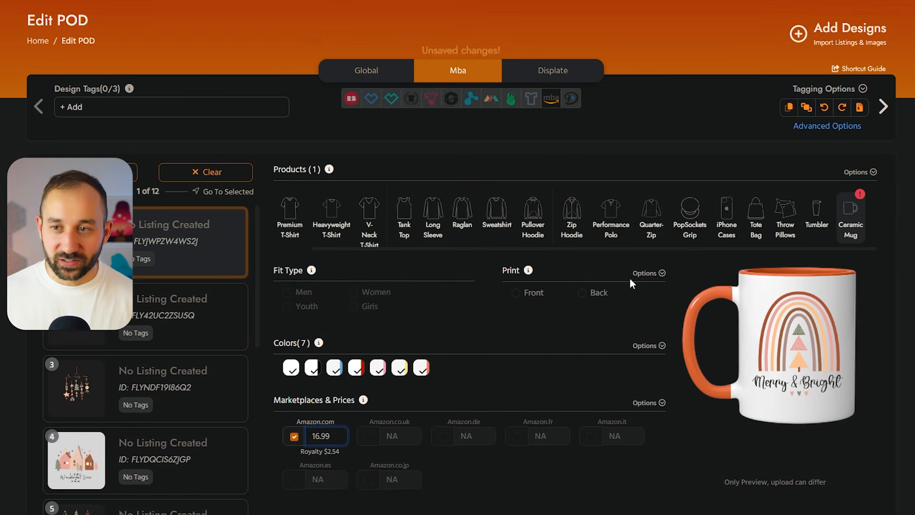
click(873, 172)
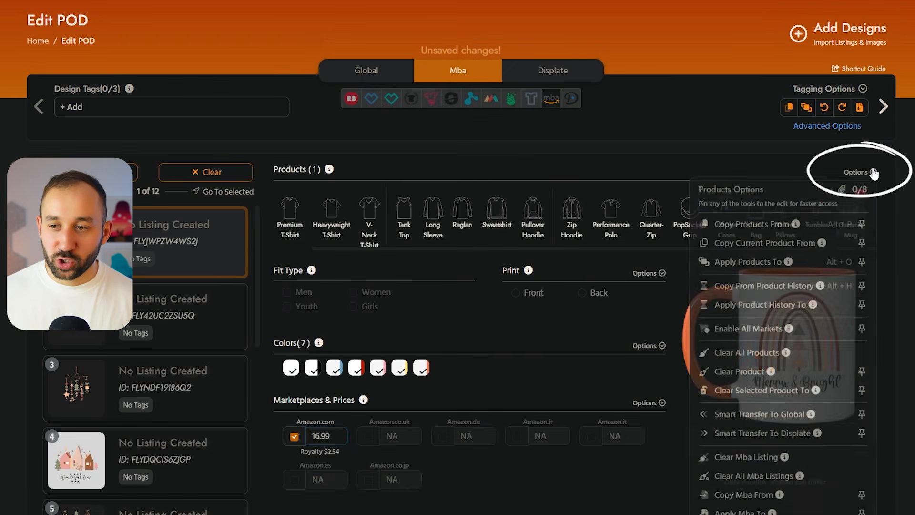
click(786, 265)
click(602, 119)
click(387, 468)
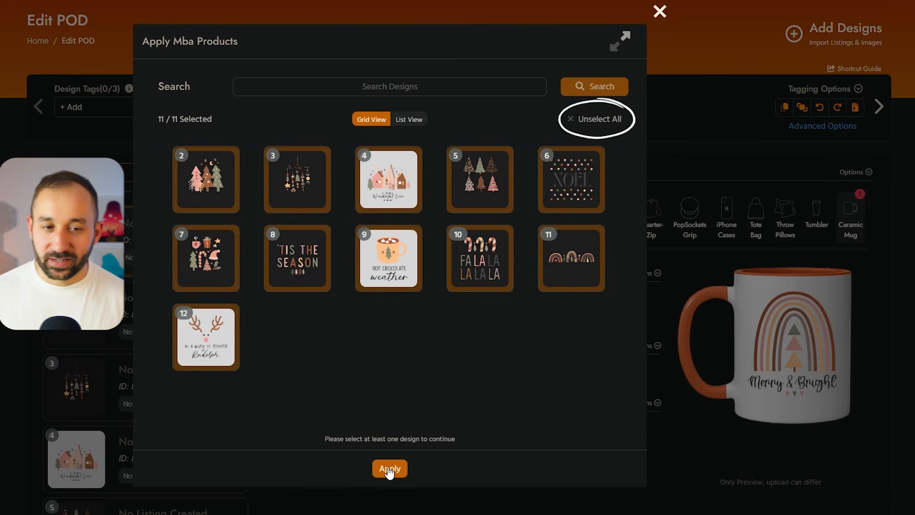
click(120, 319)
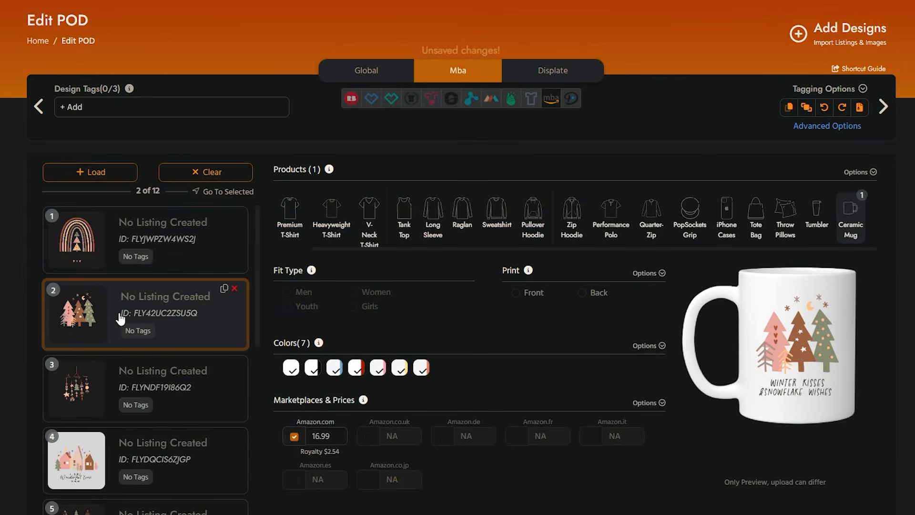
- Check the ceramic mug preview and product settings of the third, fifth, tenth and first designs
scroll(143, 364, down, 3)
click(139, 223)
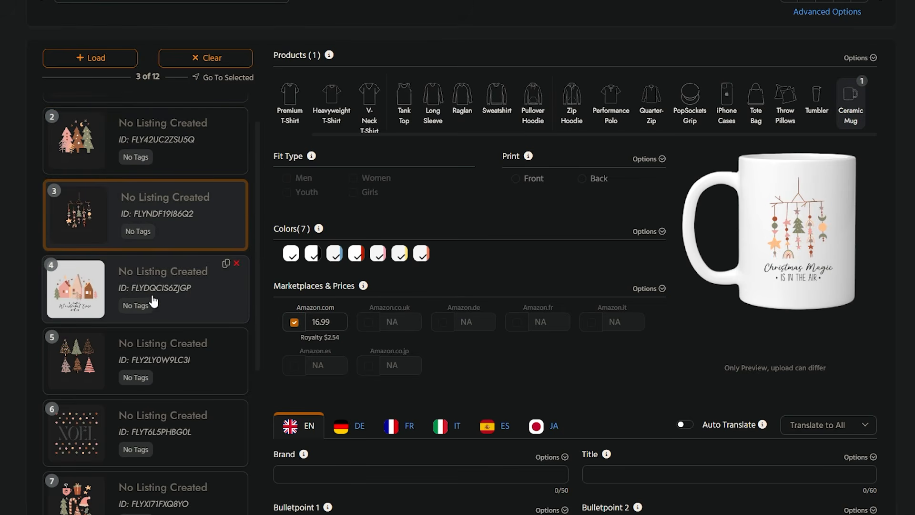
click(168, 342)
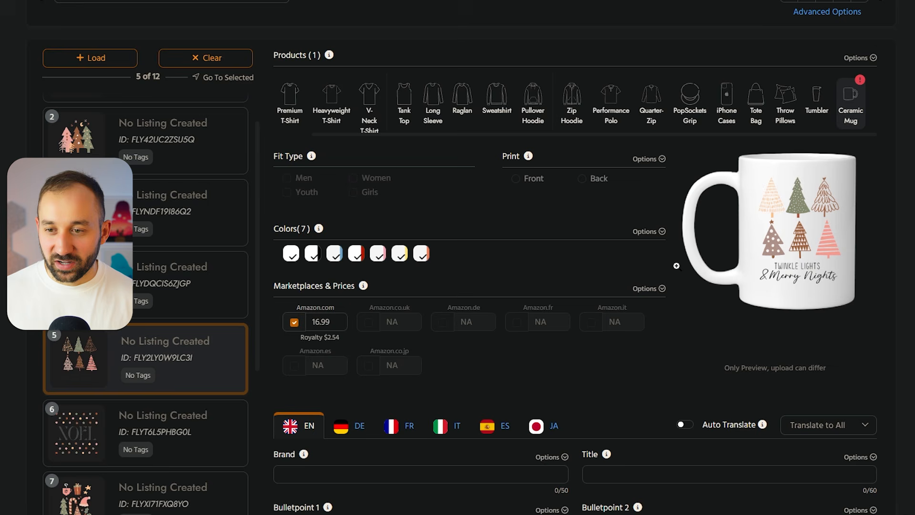
scroll(191, 347, down, 5)
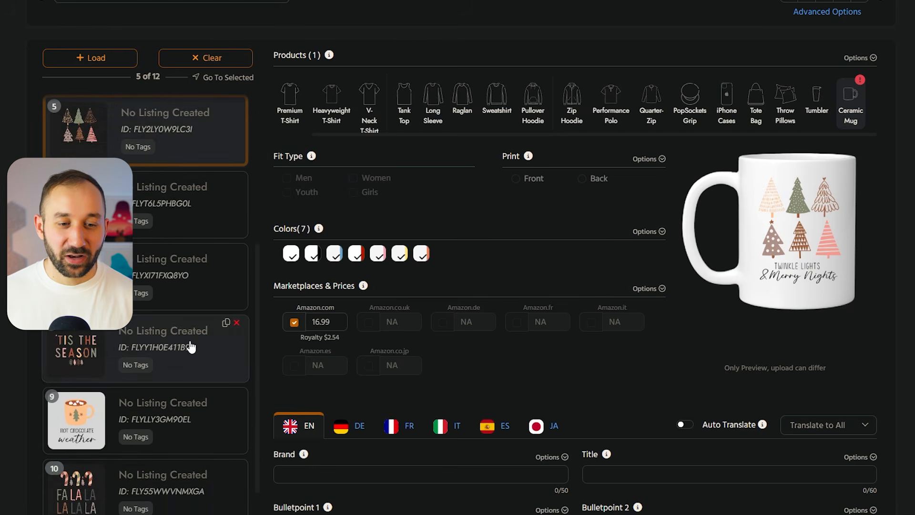
click(163, 485)
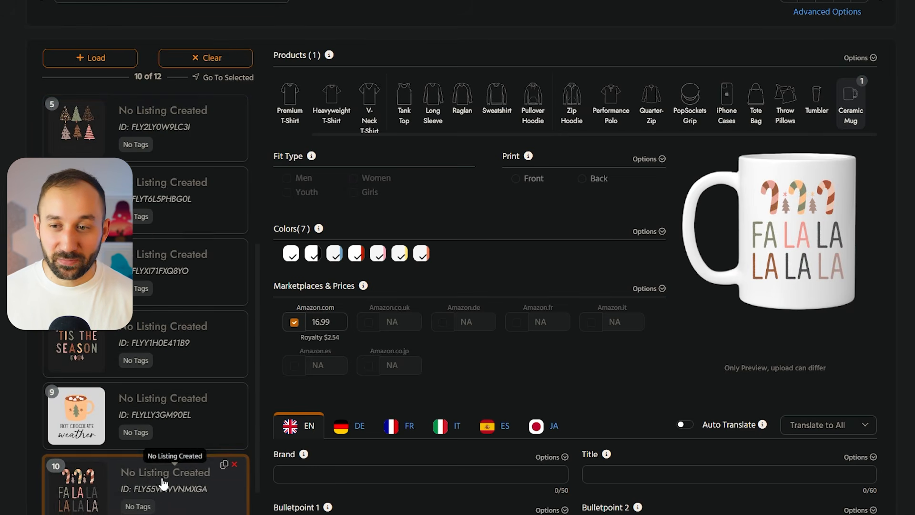
click(790, 306)
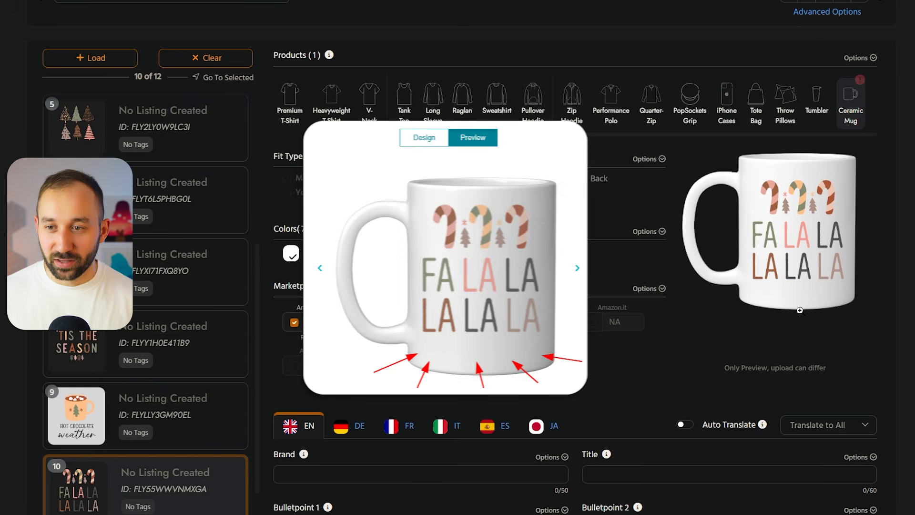
scroll(212, 494, down, 2)
scroll(113, 475, up, 7)
click(153, 144)
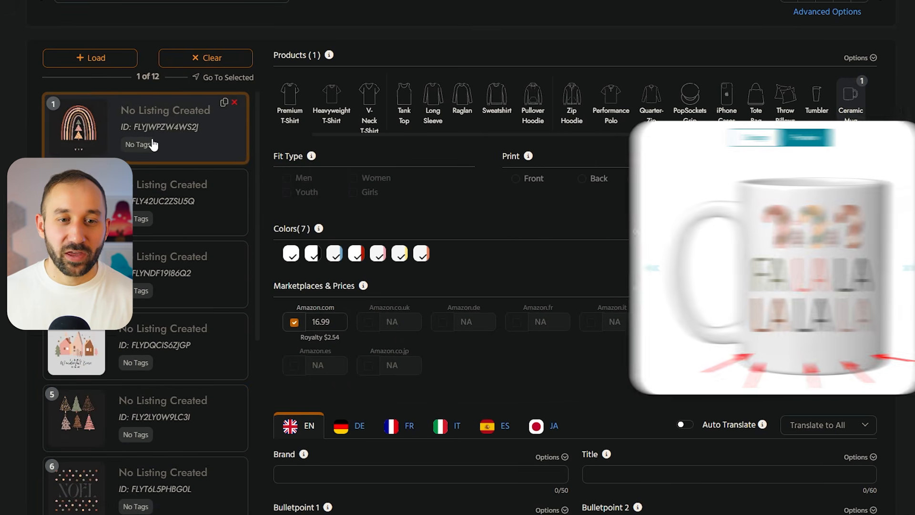
- Start the AI listing generator by vision for all twelve designs
scroll(382, 285, up, 1)
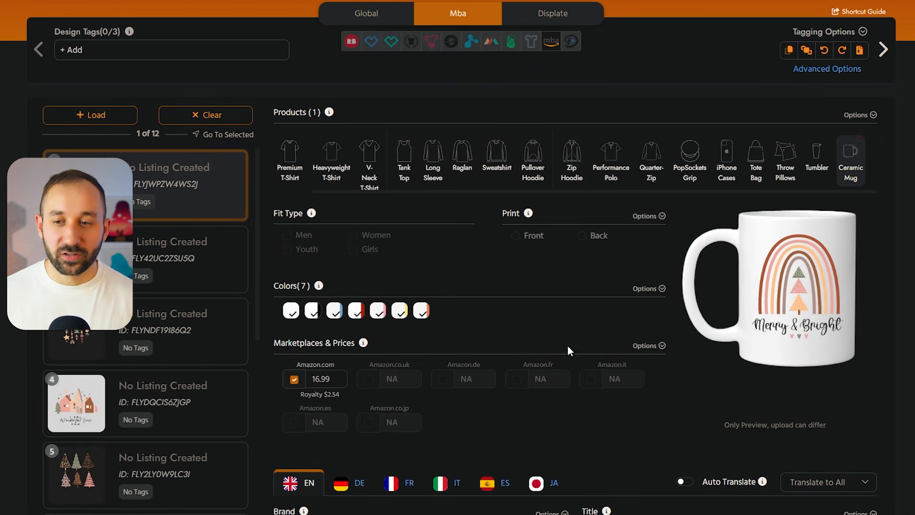
scroll(594, 311, up, 1)
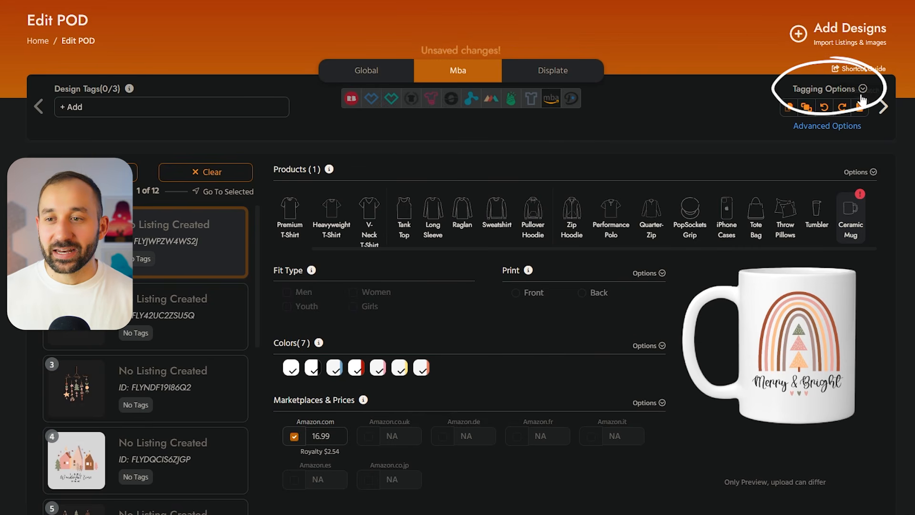
click(848, 91)
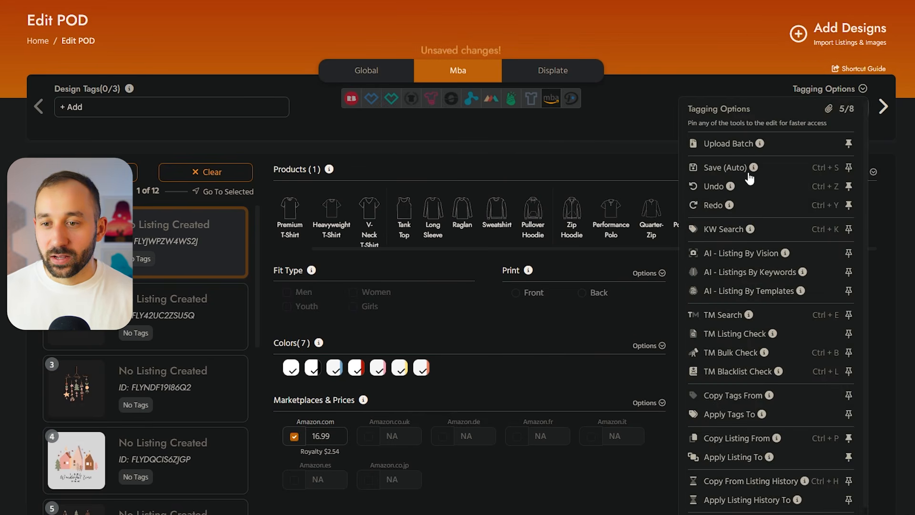
click(759, 261)
click(604, 120)
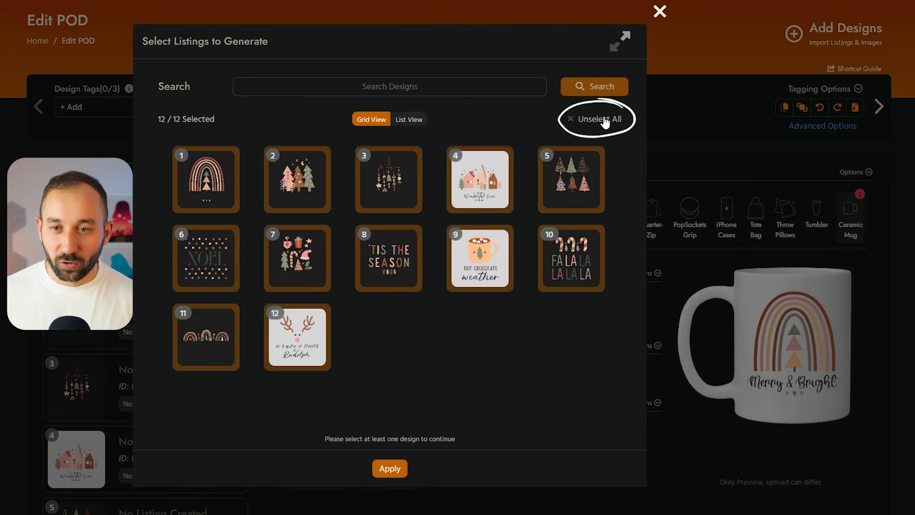
click(386, 469)
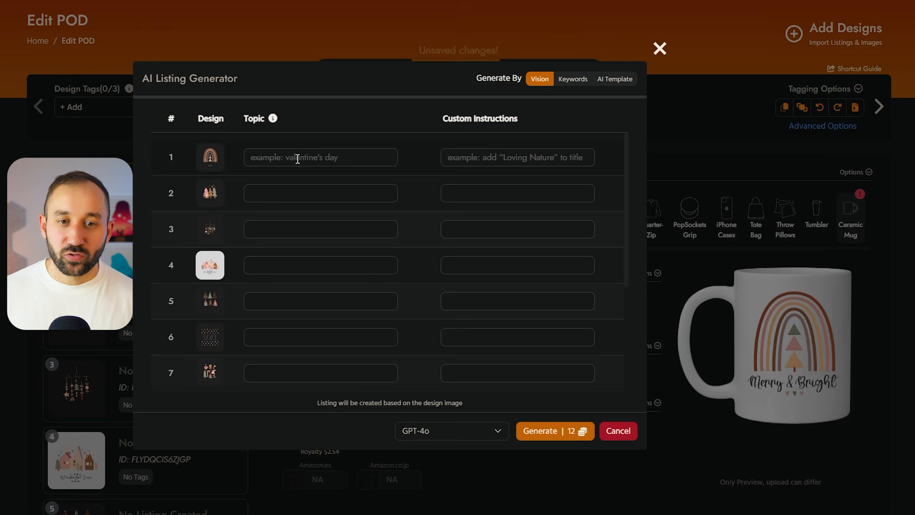
- Set the topic "Boho Christmas" for all twelve designs and generate their listings with GPT-4o
click(483, 158)
click(357, 161)
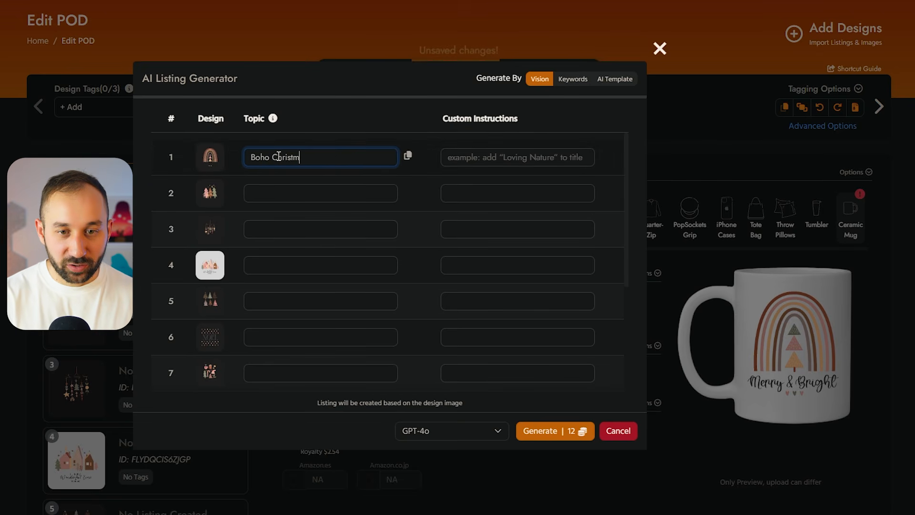
click(409, 157)
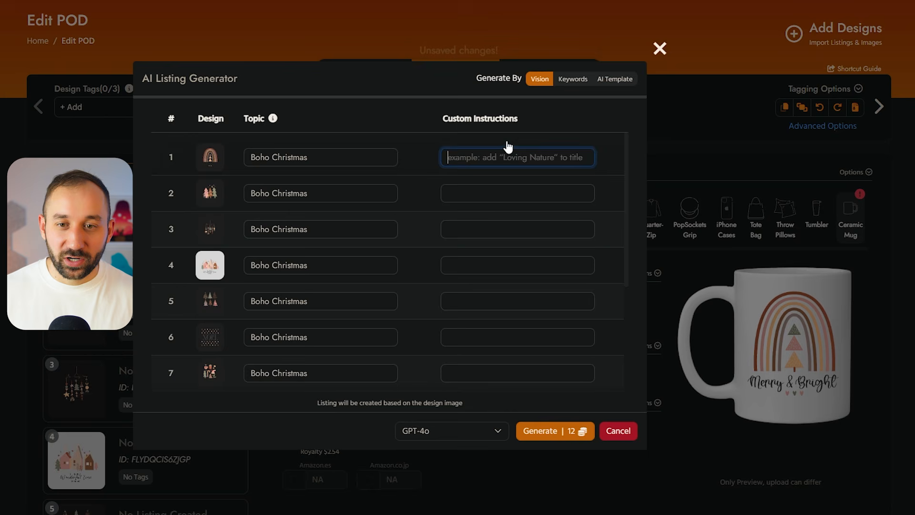
click(570, 434)
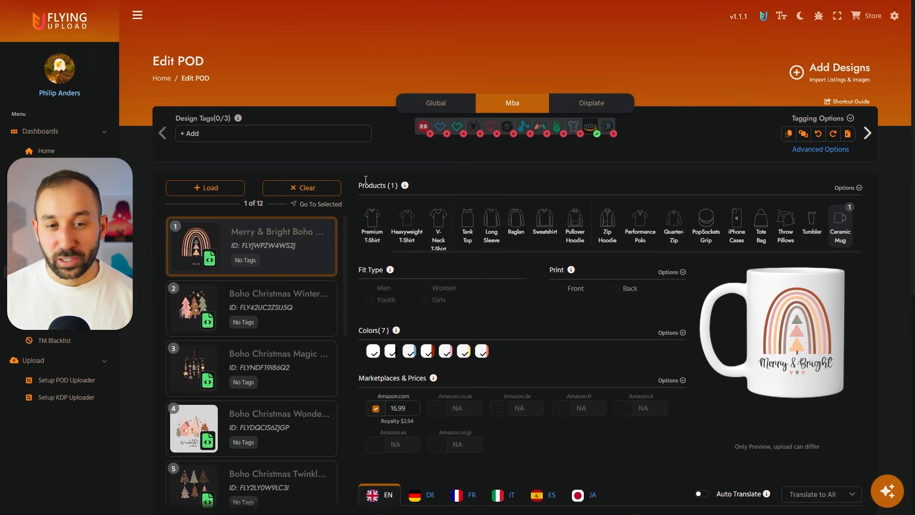
- Examine the generated brand, title, bulletpoints and description of the second through seventh designs
scroll(362, 227, down, 1)
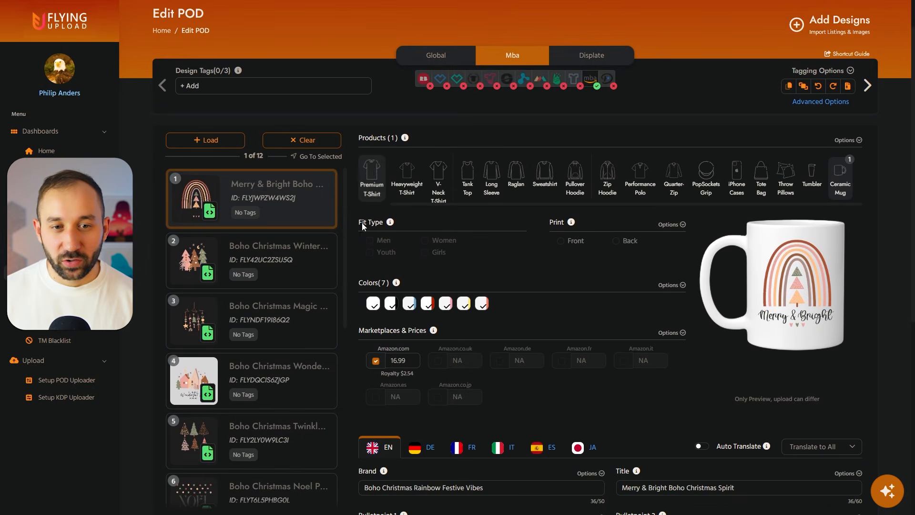
click(247, 275)
scroll(260, 267, down, 2)
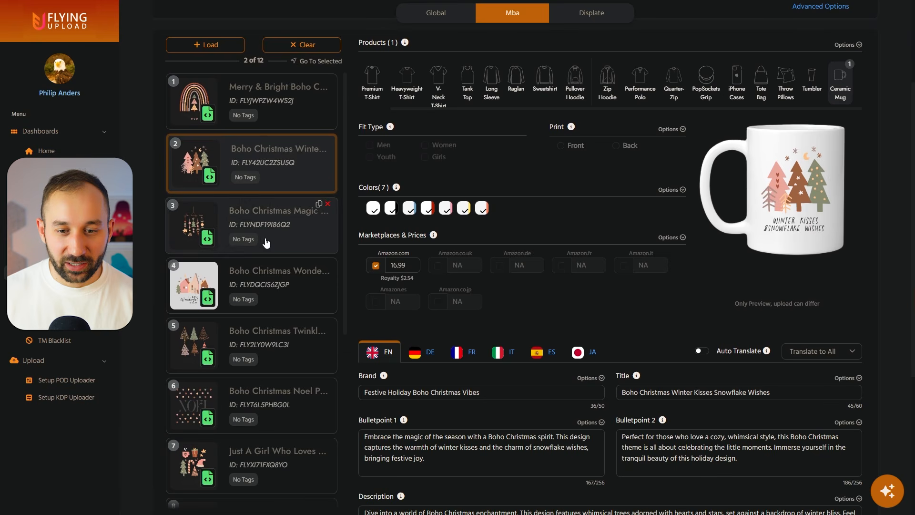
click(266, 243)
scroll(592, 290, down, 2)
click(295, 272)
scroll(490, 331, down, 2)
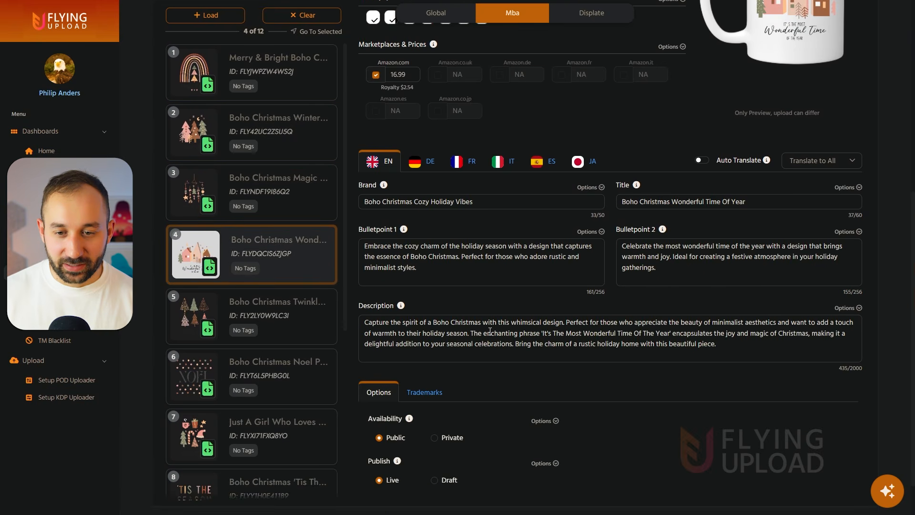
click(270, 323)
click(265, 387)
scroll(586, 338, up, 1)
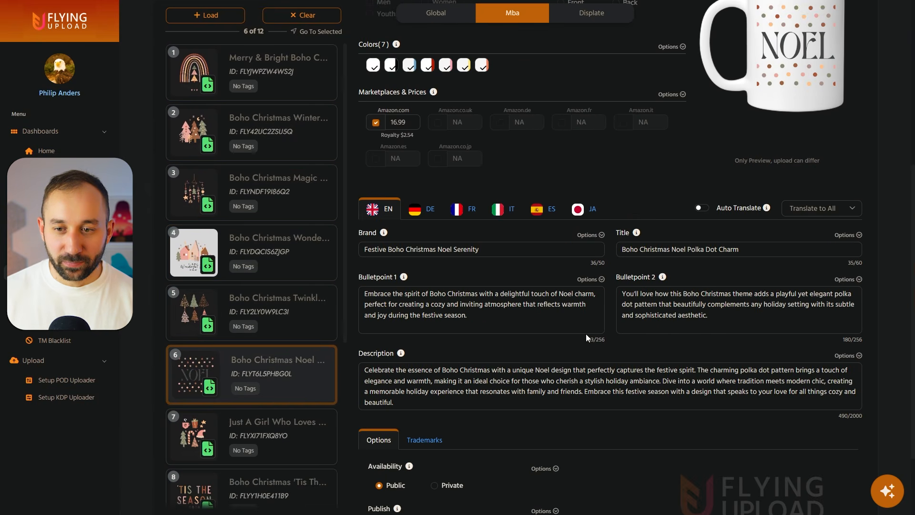
scroll(246, 385, down, 1)
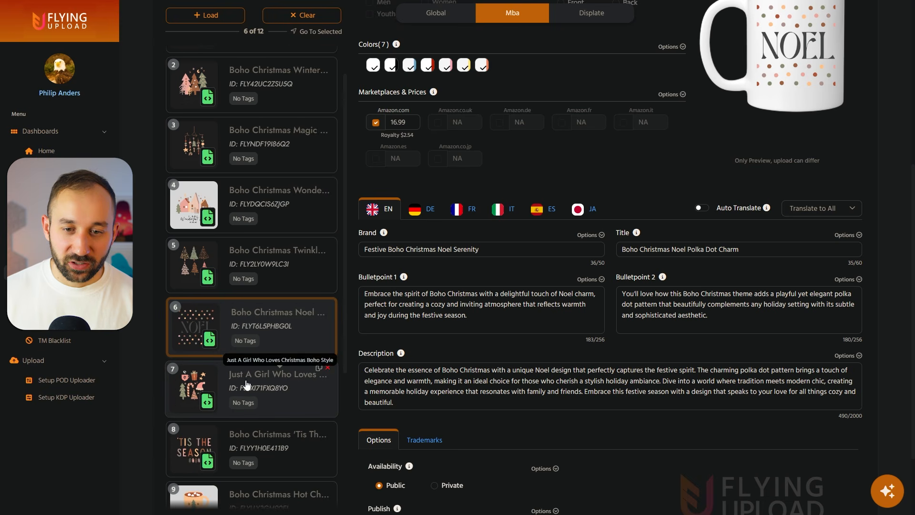
click(250, 386)
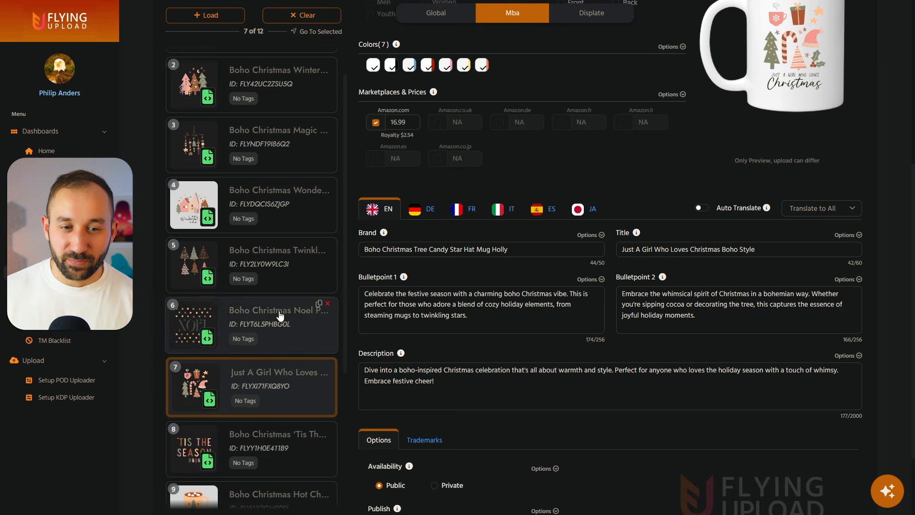
- Set the fifth design's brand to "Boho Christmas Designs" and apply that brand to the other eleven designs
click(246, 314)
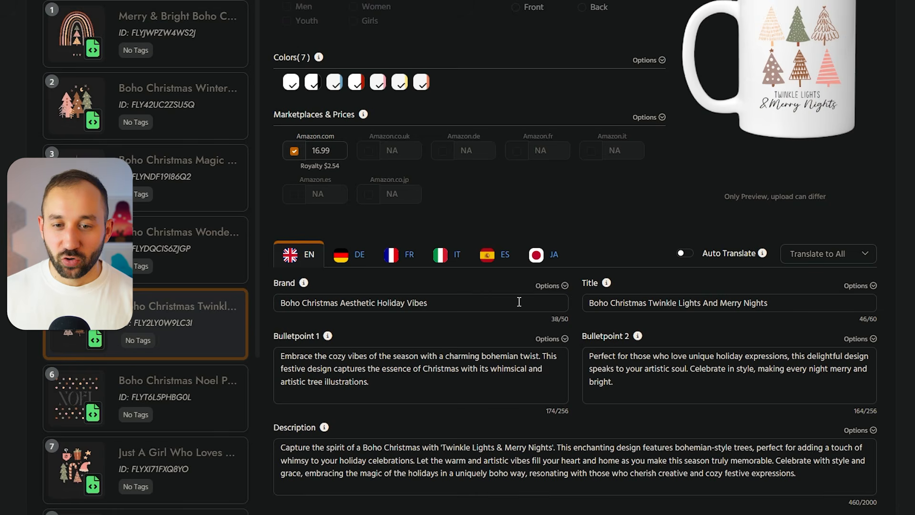
triple_click(417, 312)
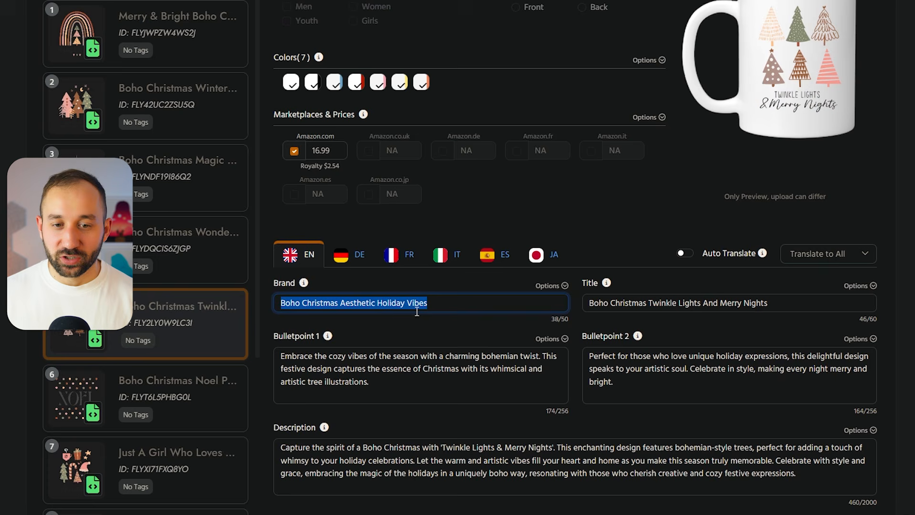
key(BackSpace)
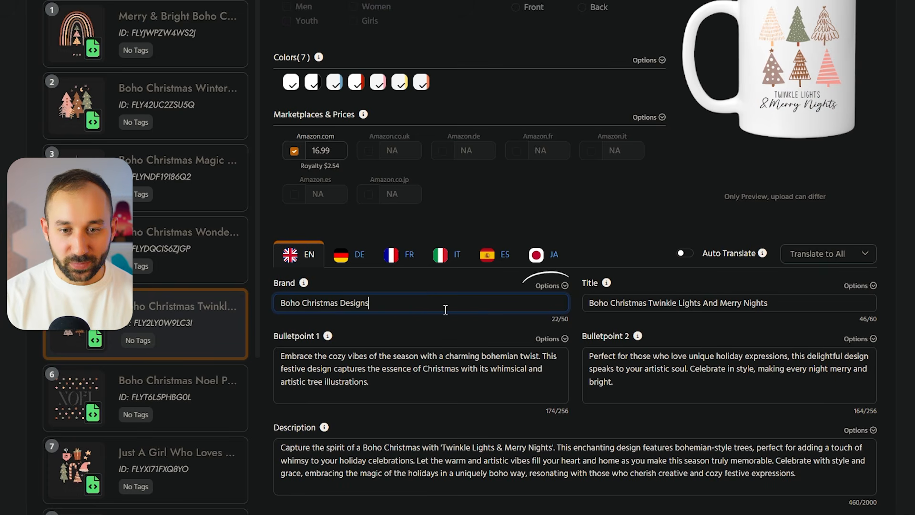
click(554, 287)
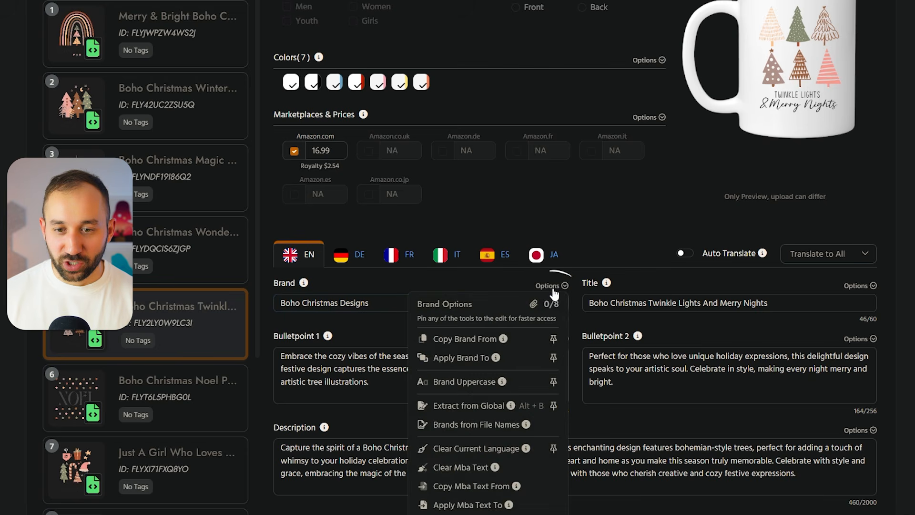
click(476, 361)
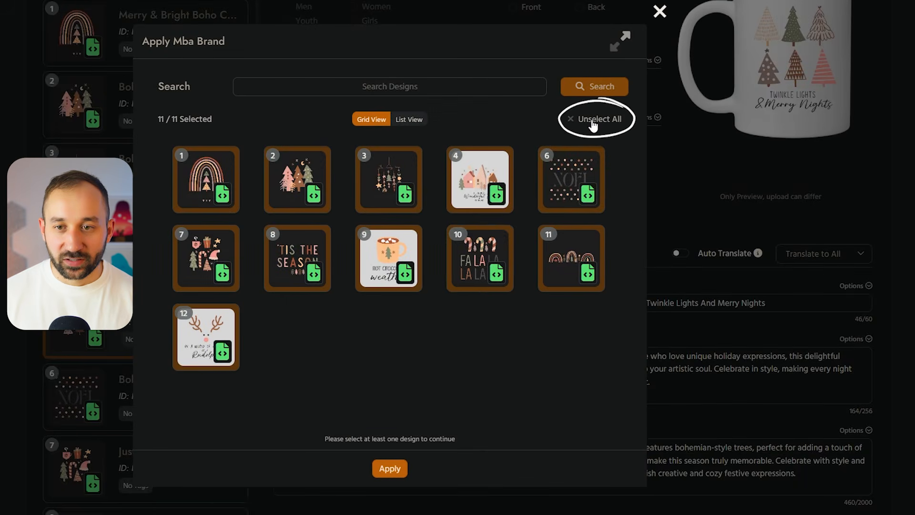
click(389, 468)
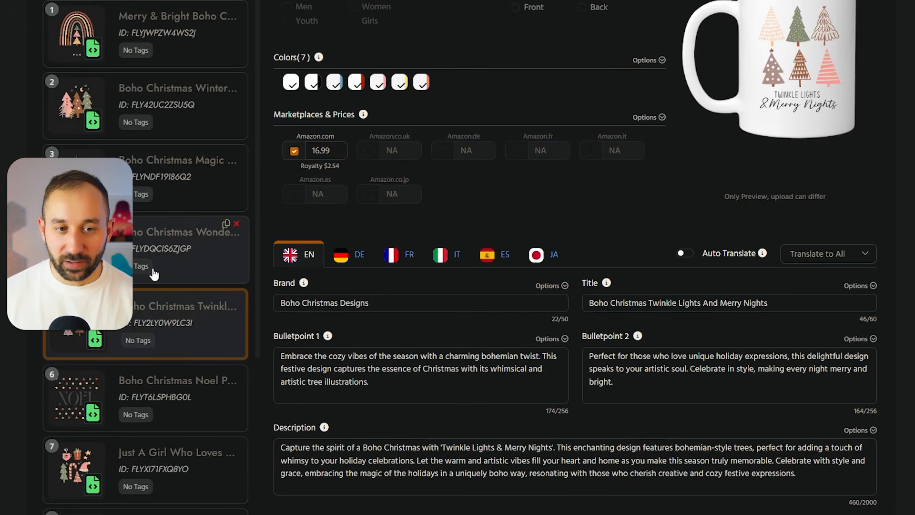
- Check the applied brand on several other designs, including the first and seventh
click(160, 247)
click(135, 146)
click(184, 61)
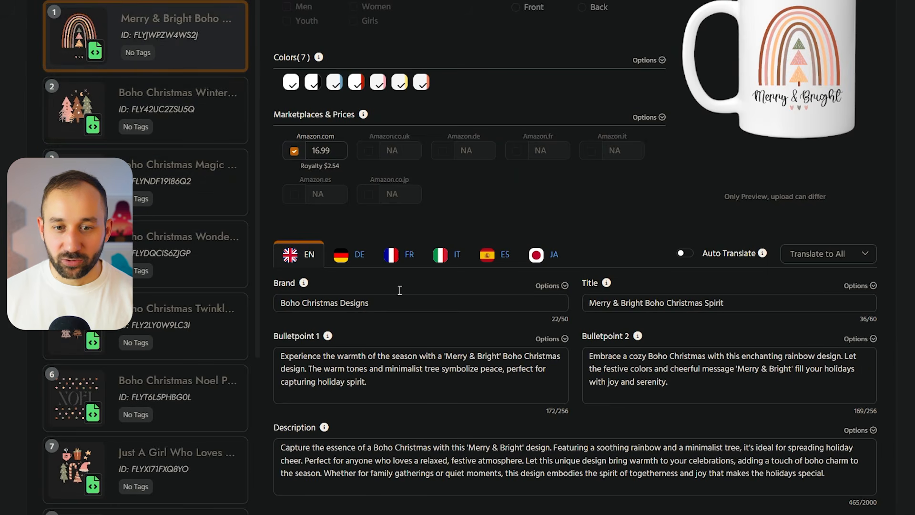
click(133, 465)
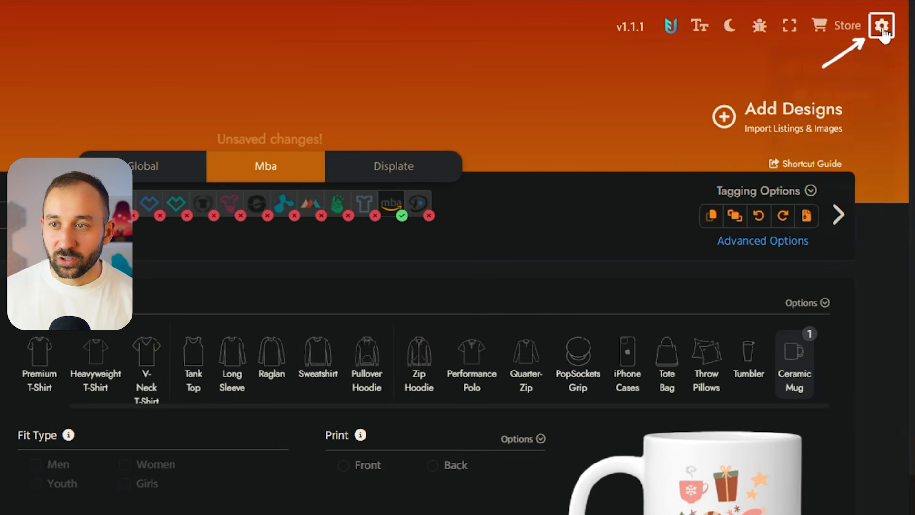
- Open the general settings and examine the AI Listing Generator options for Merch By Amazon listings
click(882, 30)
click(836, 144)
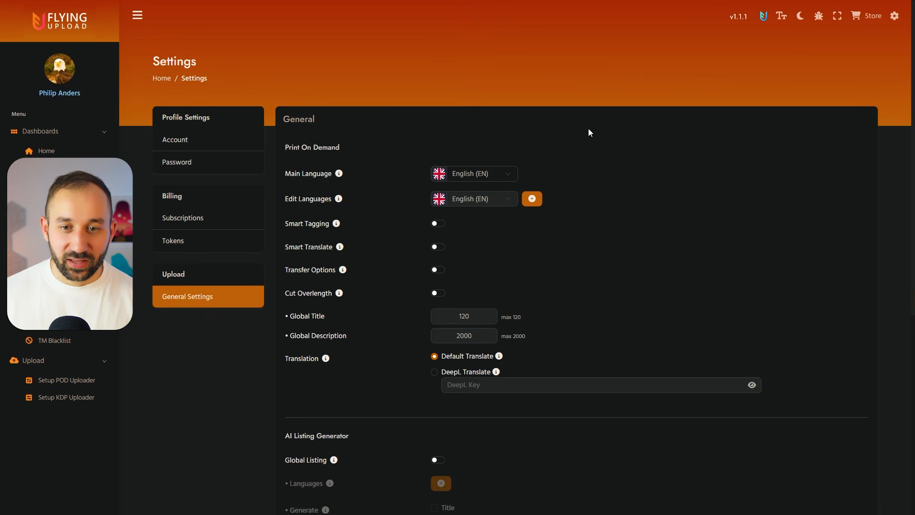
scroll(590, 133, down, 5)
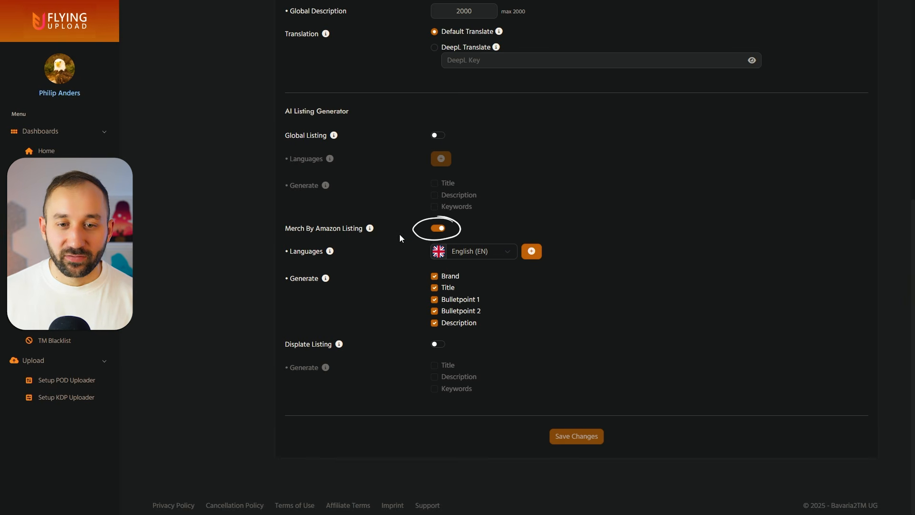
click(435, 300)
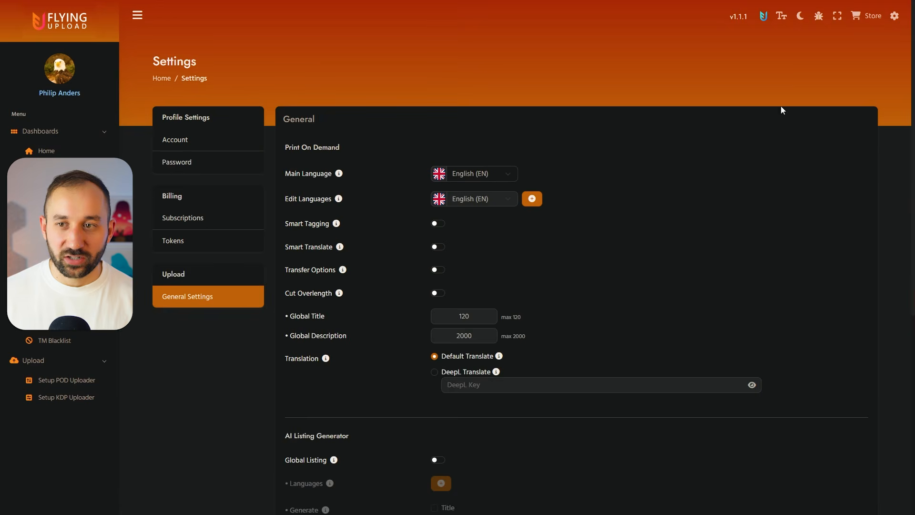
click(890, 21)
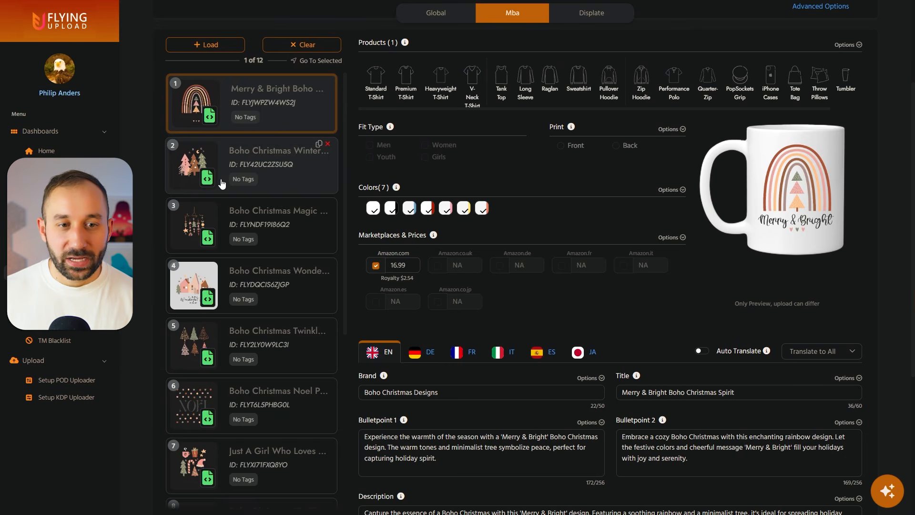
- Check the listings of the third and fourth designs and switch to the Flying Upload POD desktop program
click(267, 205)
scroll(472, 286, down, 3)
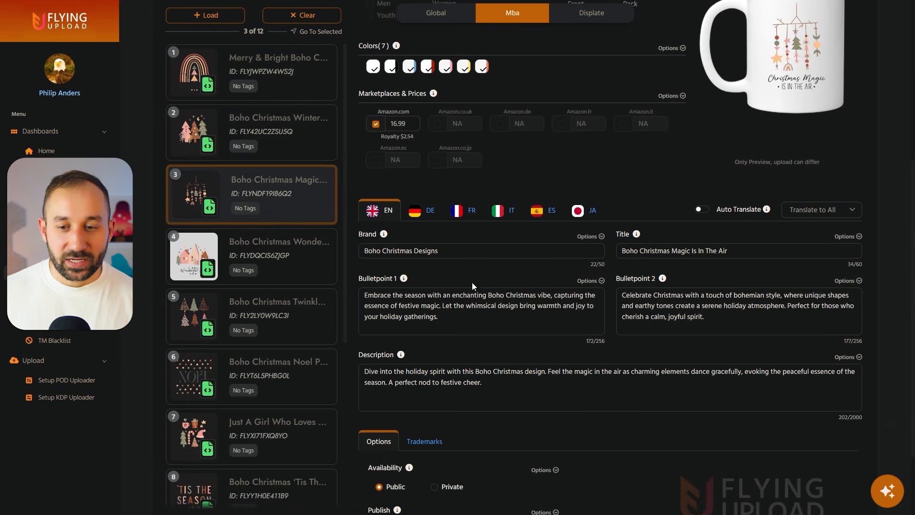
click(244, 269)
scroll(668, 329, up, 5)
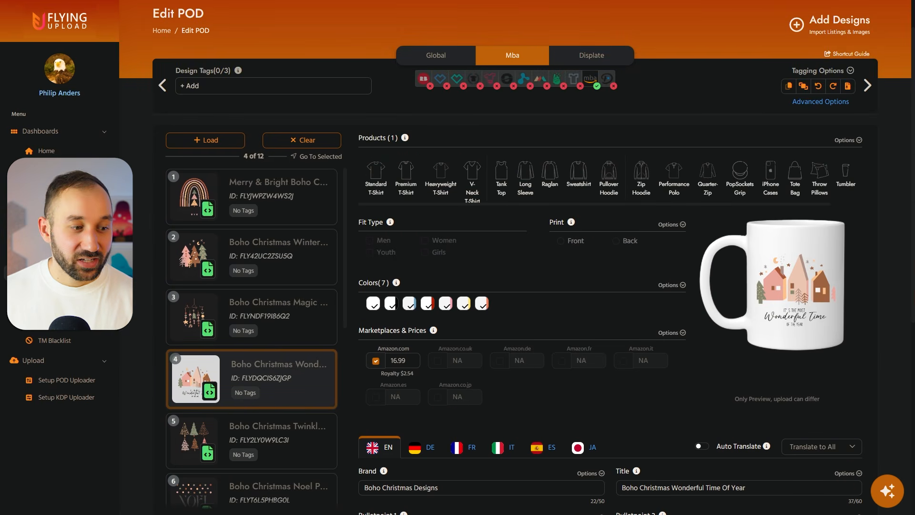
key(alt+Tab)
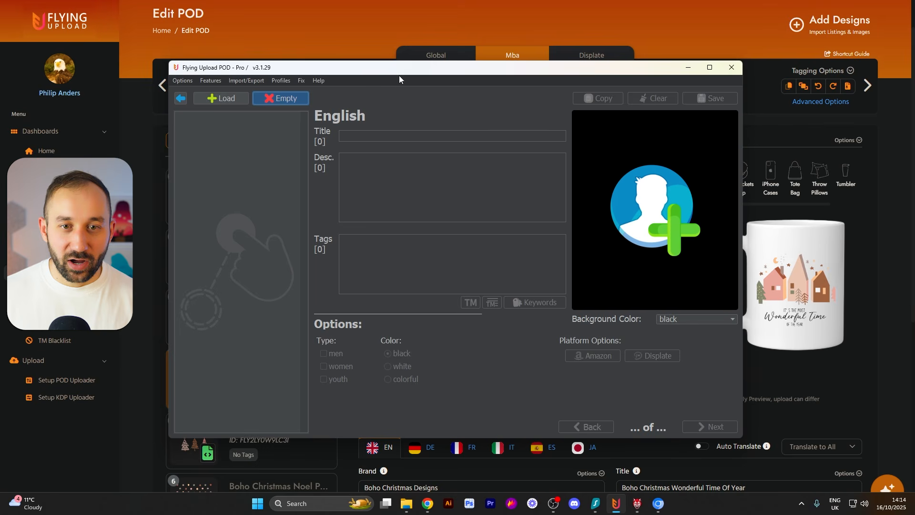
- Check the desktop program's upload overview for Amazon Merch and return to its design editor
click(182, 100)
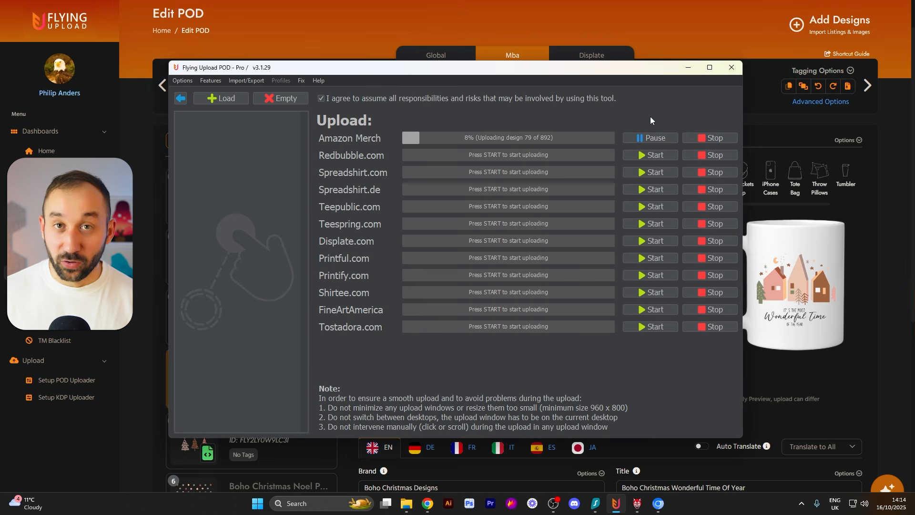
click(183, 99)
click(339, 285)
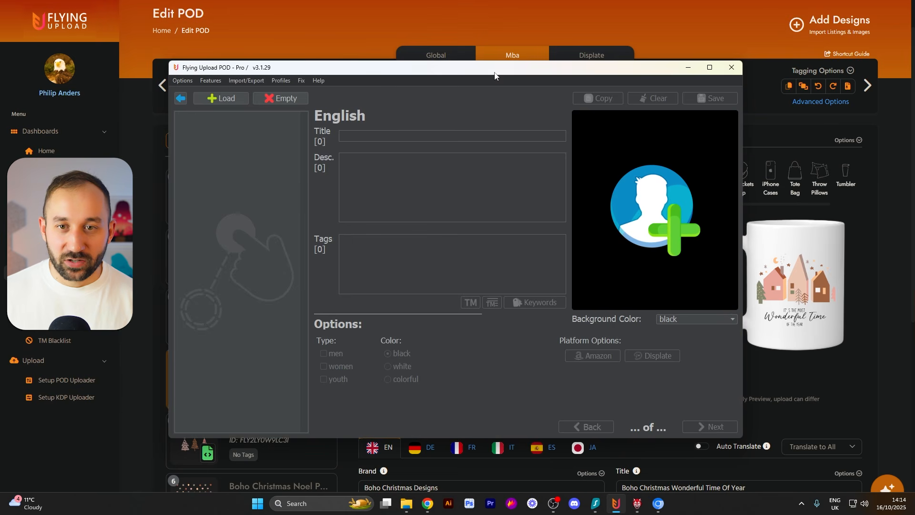
- Switch to the Flying Upload web app, download the upload batch, and put the exported zip in the design images' folder
click(319, 32)
key(alt+Tab)
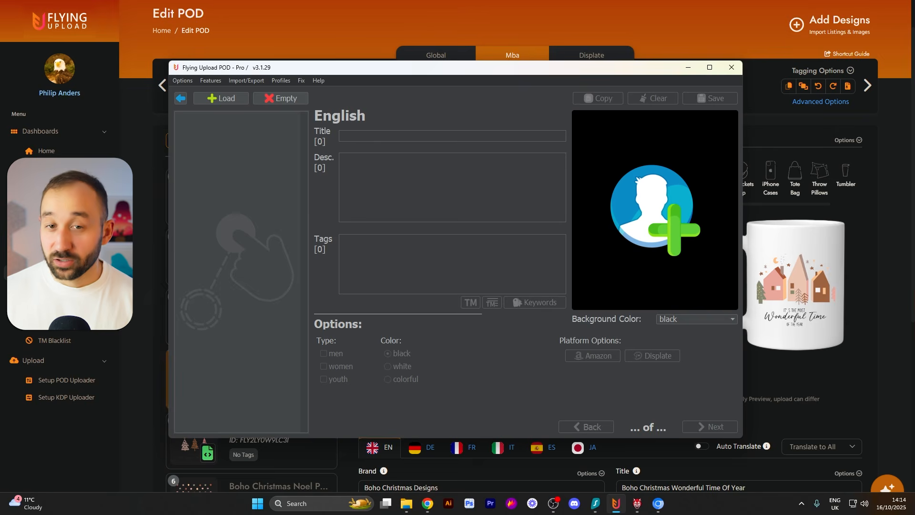
click(470, 38)
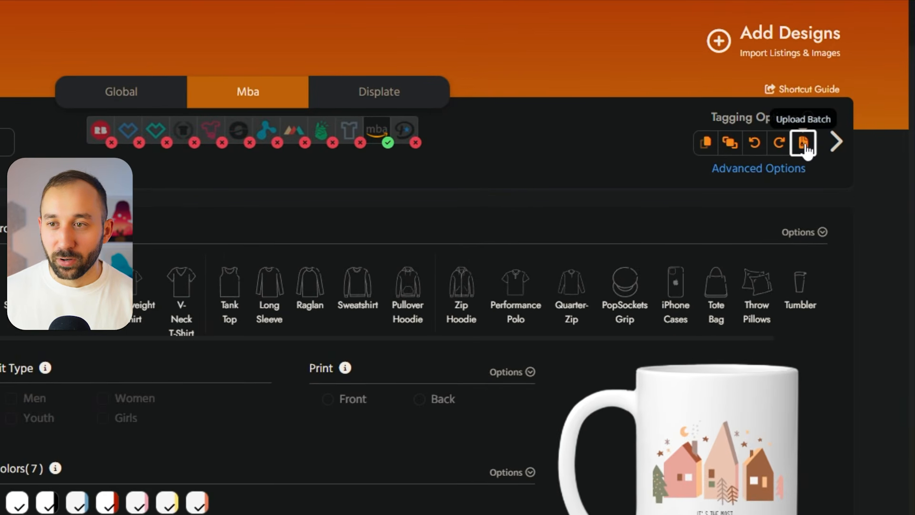
click(804, 145)
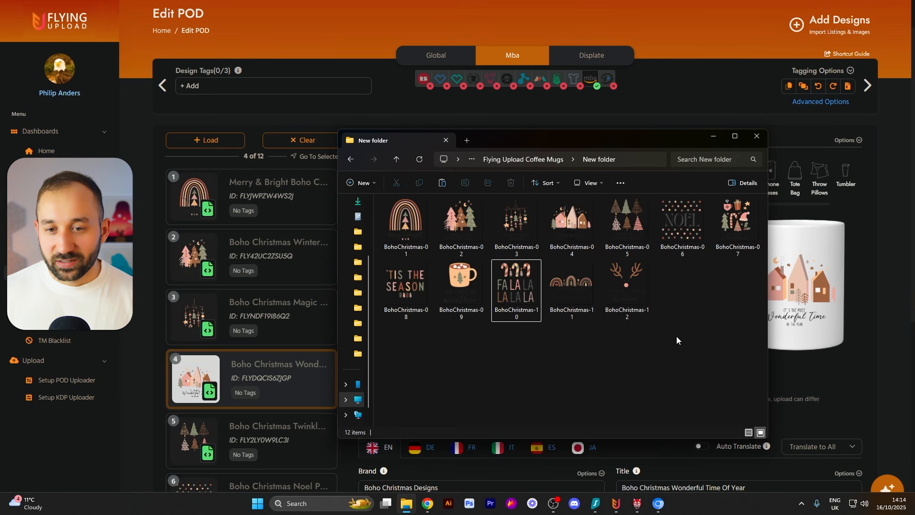
key(ctrl+v)
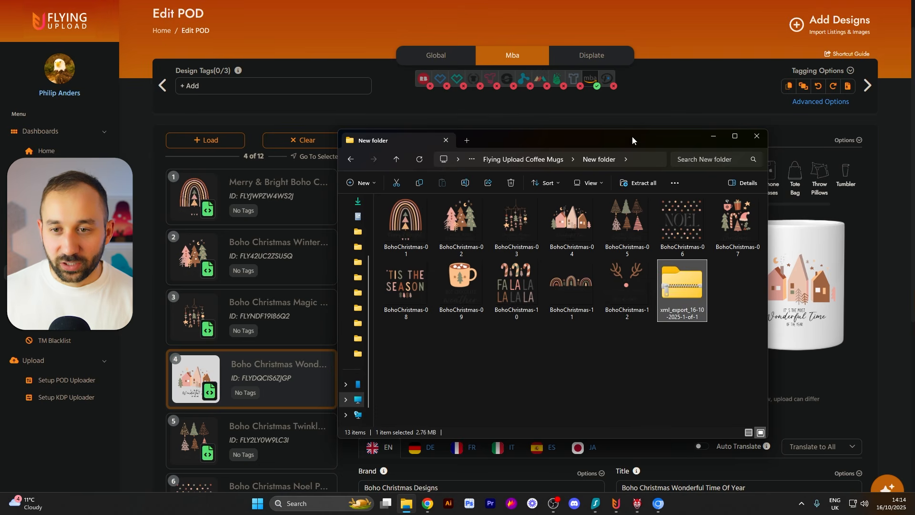
- Load the exported xml zip into the Flying Upload POD desktop program and select bohochristmas-01.png
drag(714, 285, 180, 143)
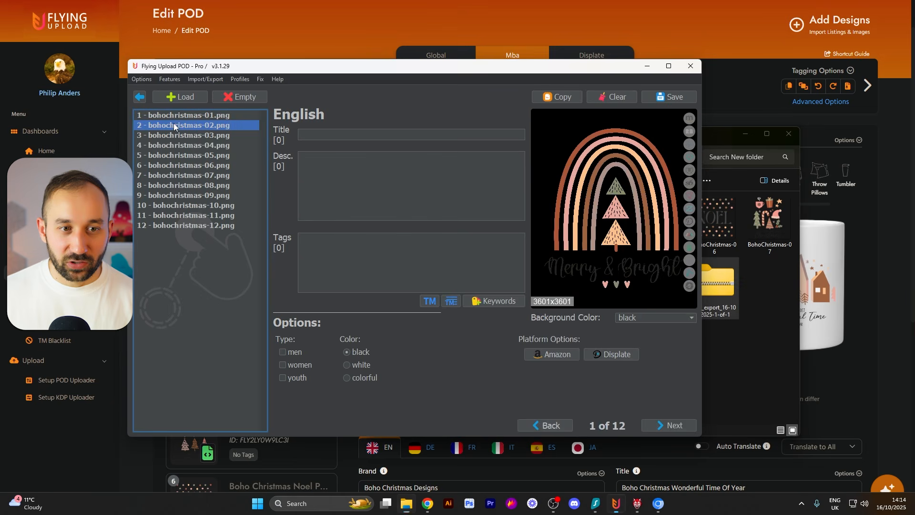
click(175, 125)
click(178, 116)
- Review the Merch By Amazon product settings and listing texts of the designs from bohochristmas-01 to bohochristmas-08
click(551, 354)
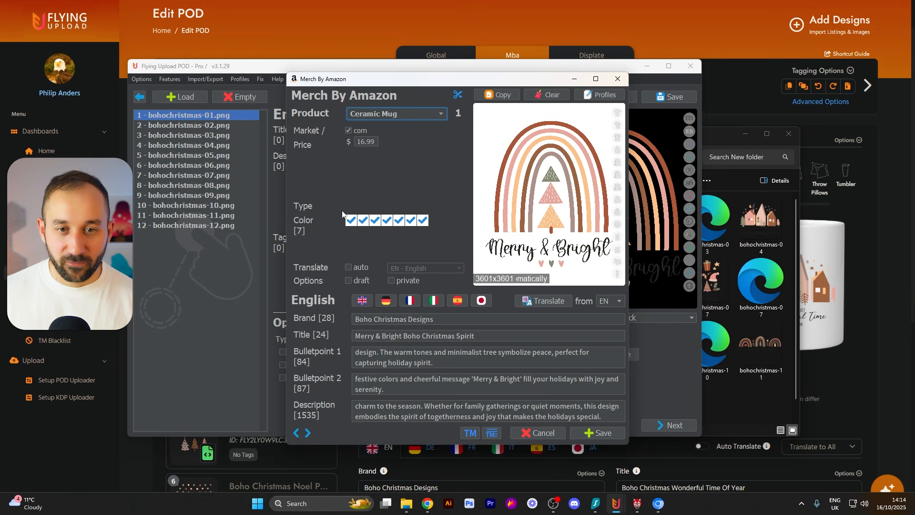
click(308, 431)
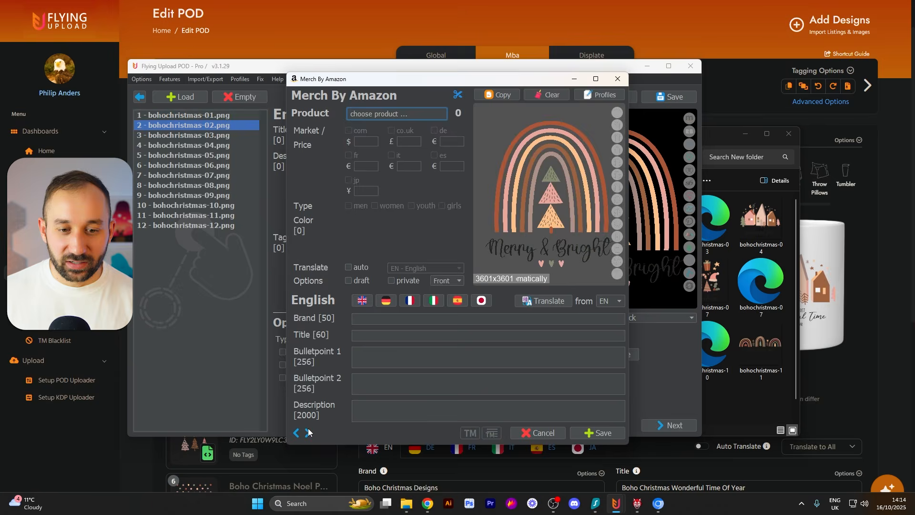
click(388, 116)
click(402, 113)
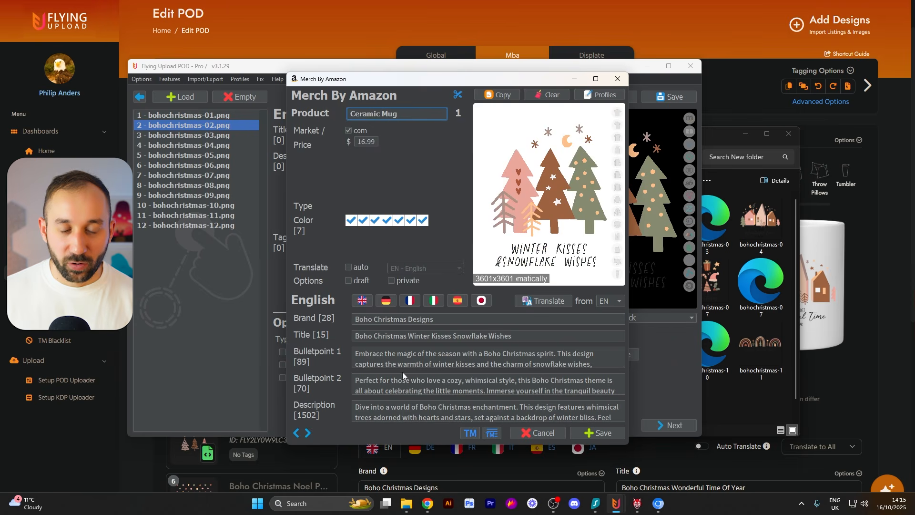
click(307, 433)
click(307, 435)
click(307, 434)
click(307, 434)
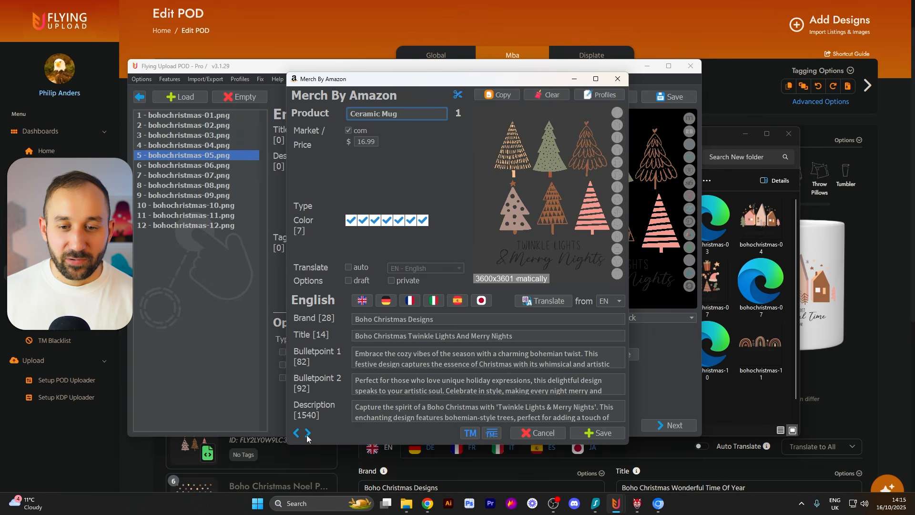
click(307, 434)
click(307, 434)
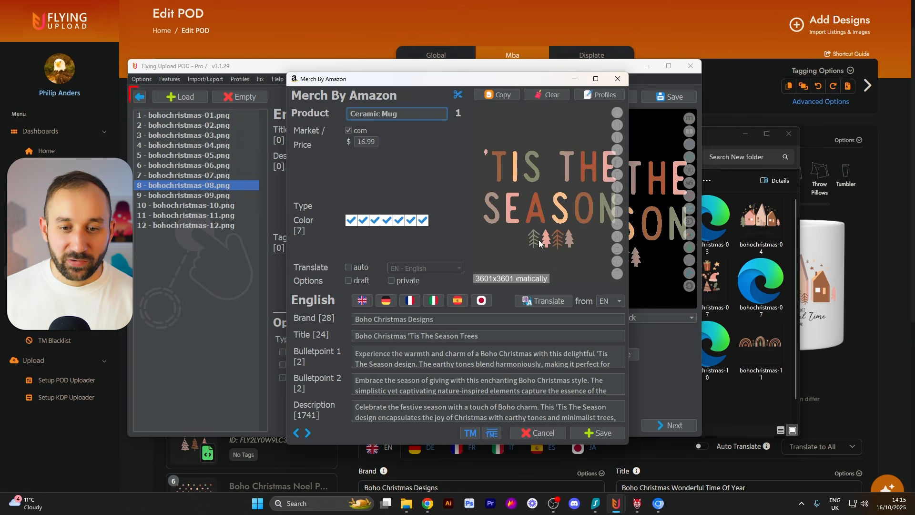
- Close the Merch By Amazon settings and open the upload page for the loaded designs
click(618, 79)
click(139, 97)
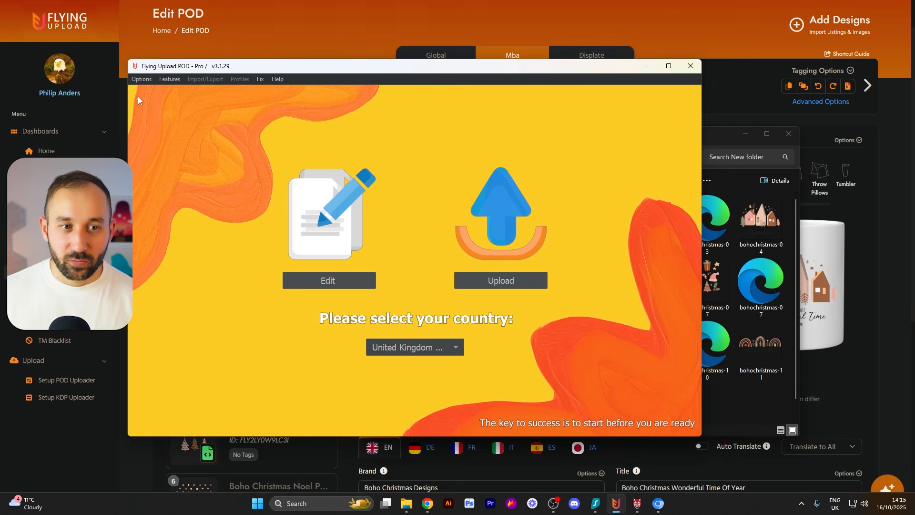
click(529, 281)
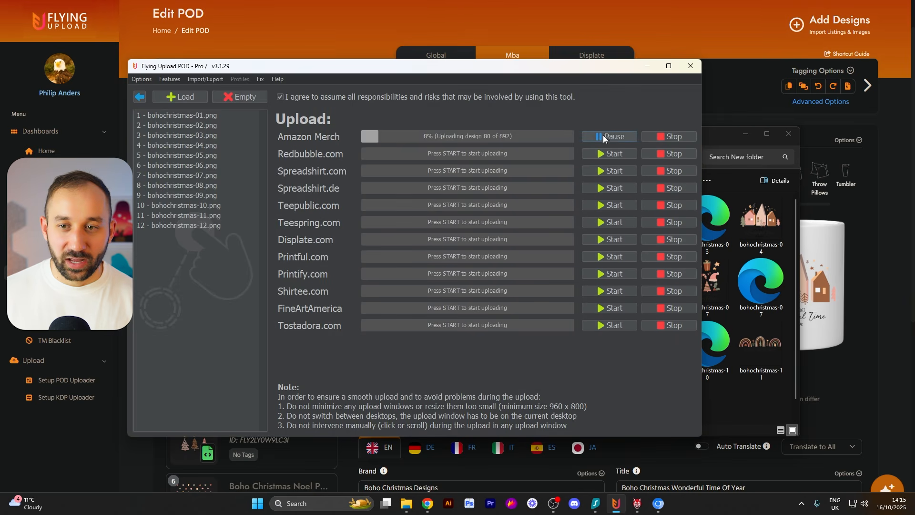